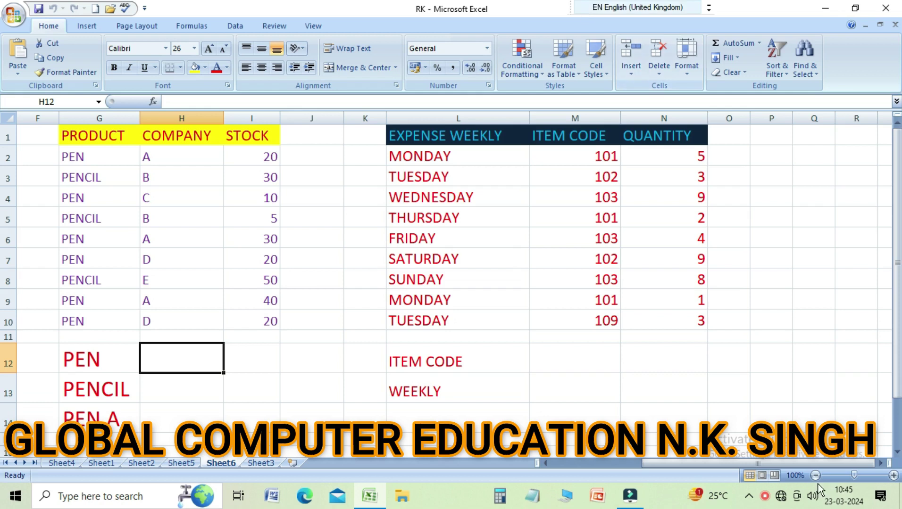
Switch the ribbon to the Formulas tools
{"action": "left_click", "coordinate": [196, 28]}
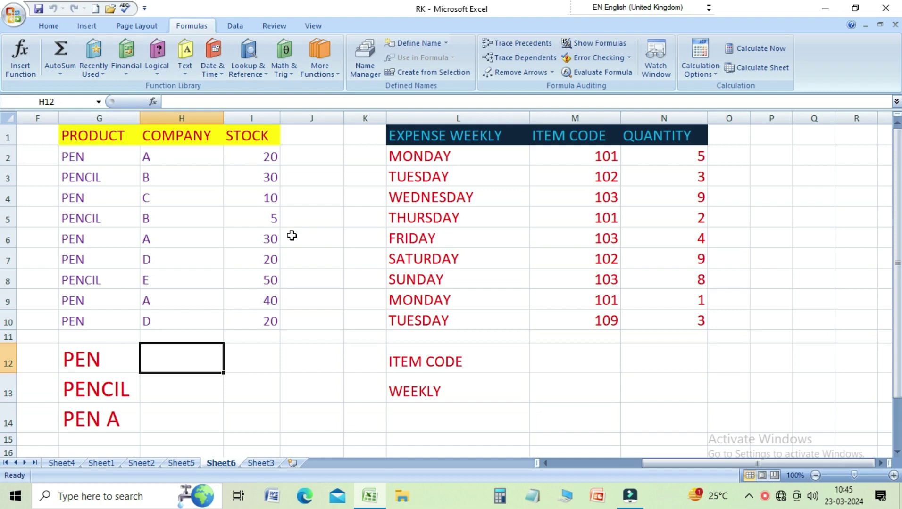
{"action": "left_click", "coordinate": [260, 340]}
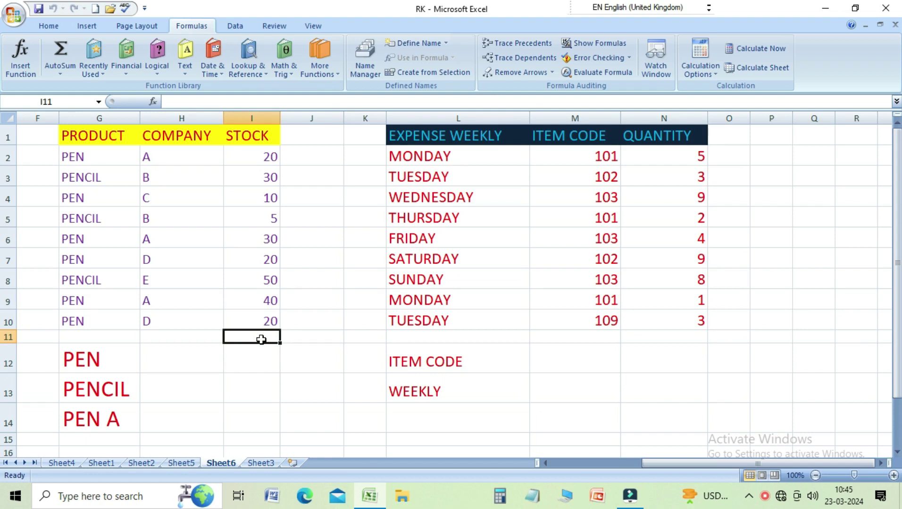
{"action": "scroll", "coordinate": [262, 339], "scroll_direction": "down", "scroll_amount": 1}
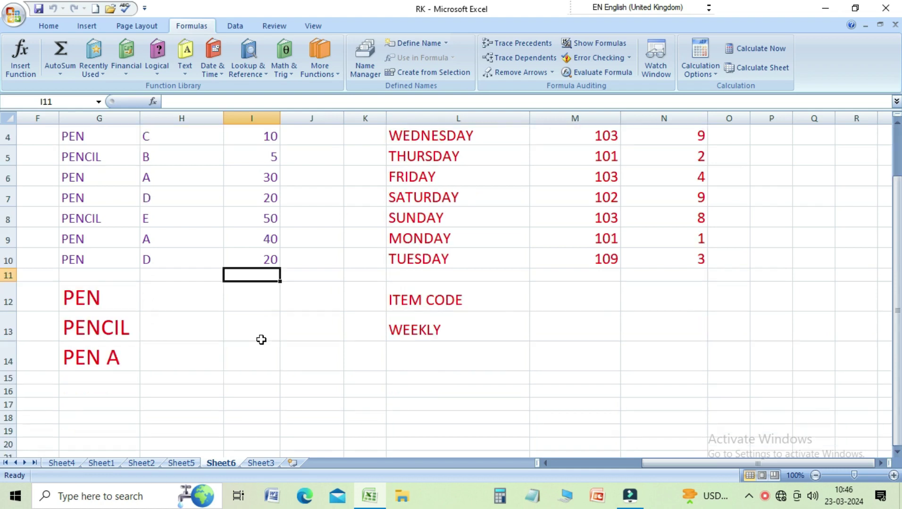
{"action": "scroll", "coordinate": [261, 339], "scroll_direction": "up", "scroll_amount": 1}
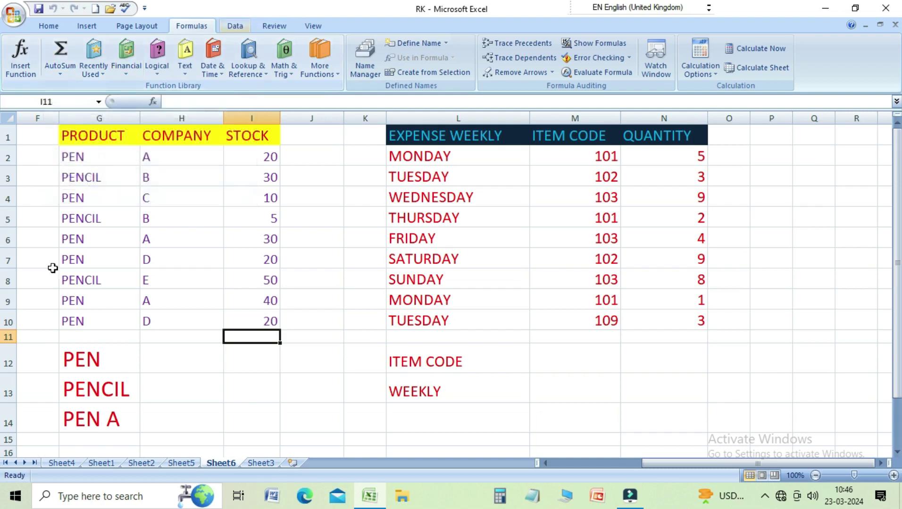
{"action": "left_click", "coordinate": [198, 342]}
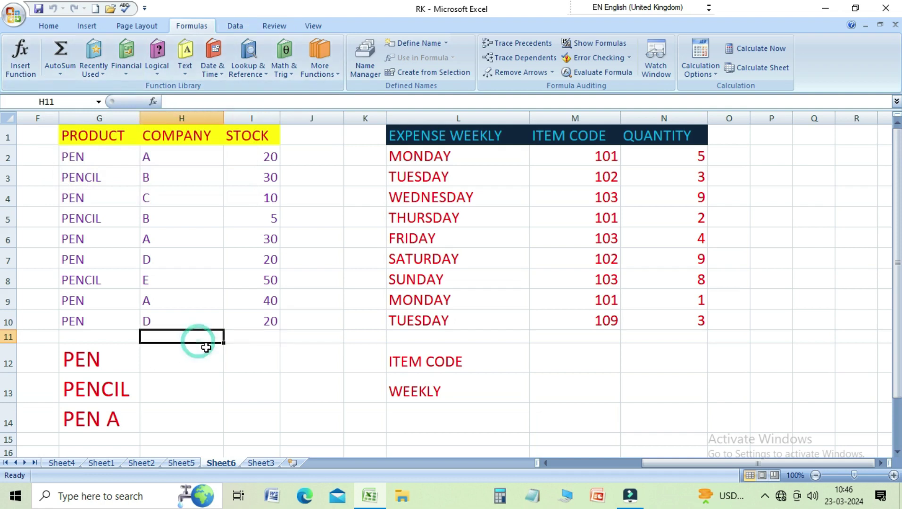
{"action": "left_click", "coordinate": [244, 339]}
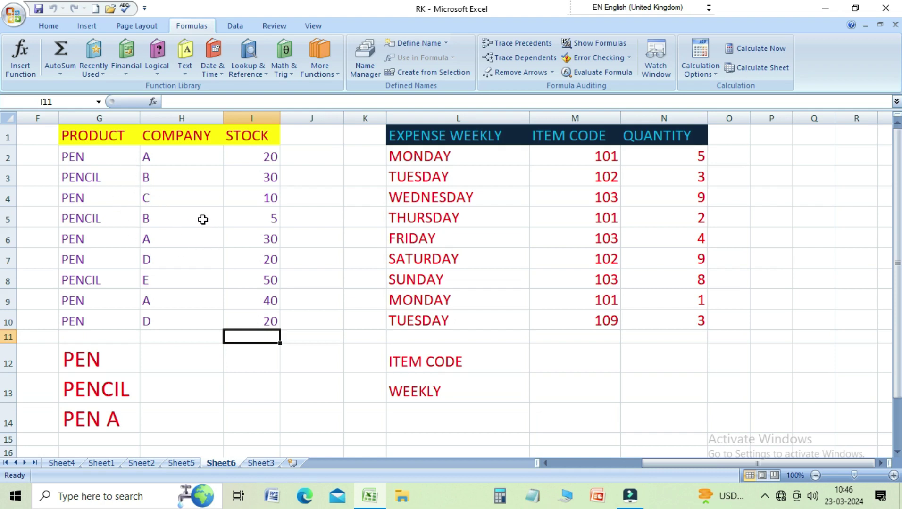
{"action": "scroll", "coordinate": [203, 220], "scroll_direction": "down", "scroll_amount": 1}
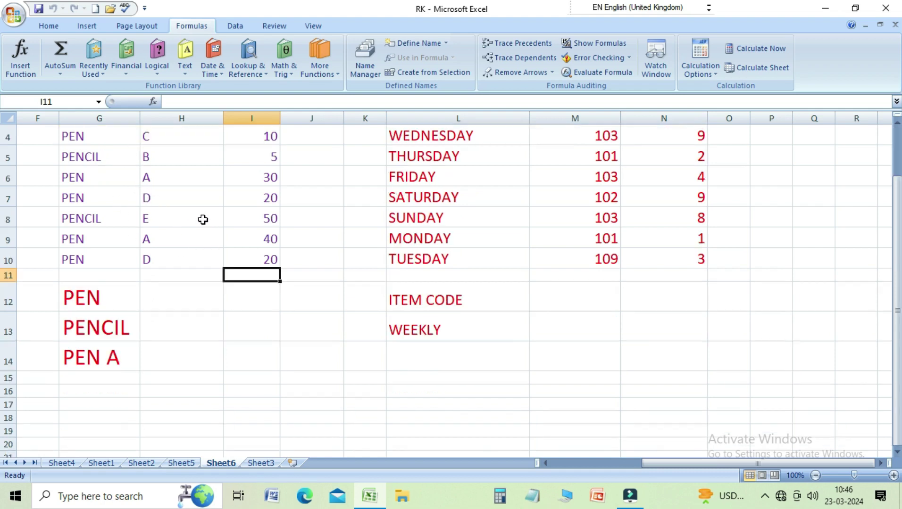
{"action": "scroll", "coordinate": [203, 219], "scroll_direction": "up", "scroll_amount": 1}
{"action": "key", "text": "ctrl+Up"}
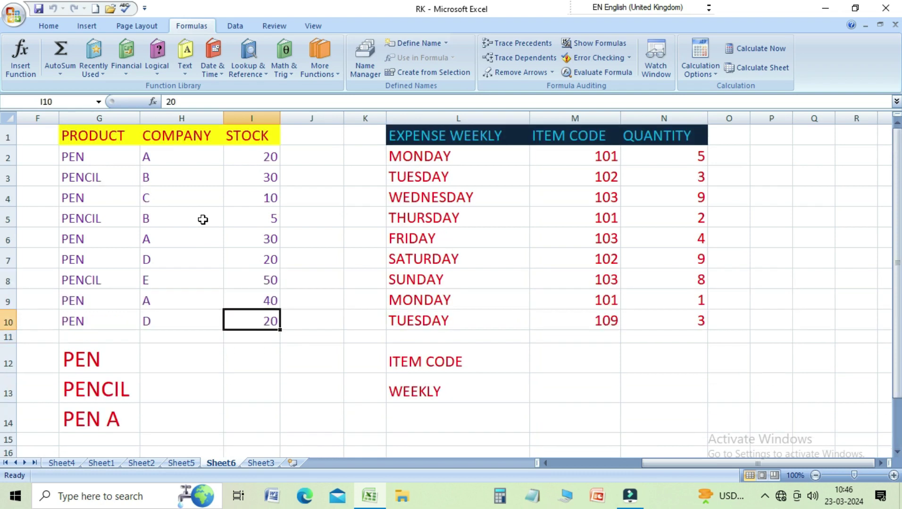
{"action": "key", "text": "ctrl+Up"}
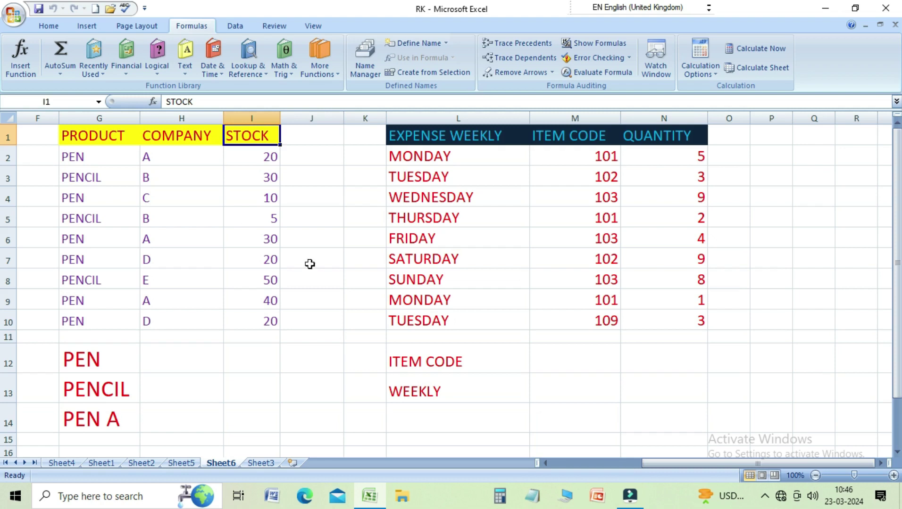
{"action": "left_click", "coordinate": [173, 355]}
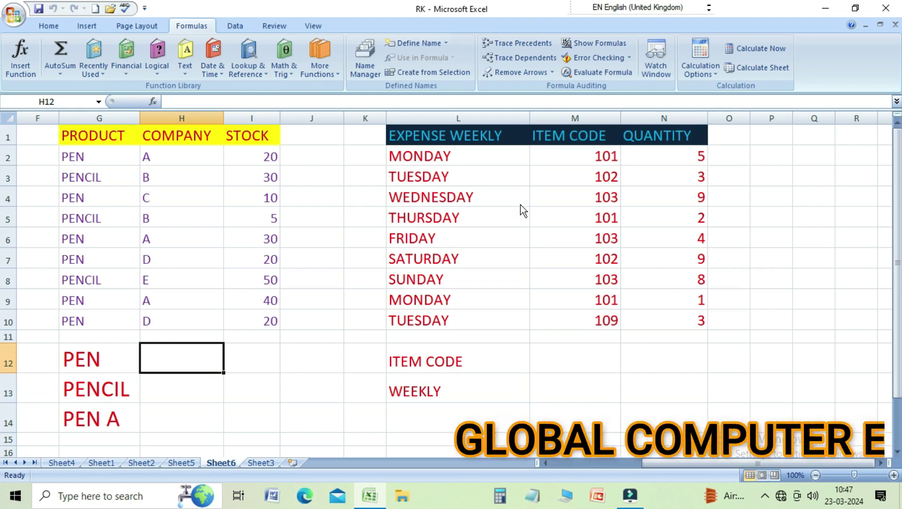
{"action": "left_click", "coordinate": [108, 136]}
{"action": "left_click", "coordinate": [171, 140]}
{"action": "left_click", "coordinate": [232, 144]}
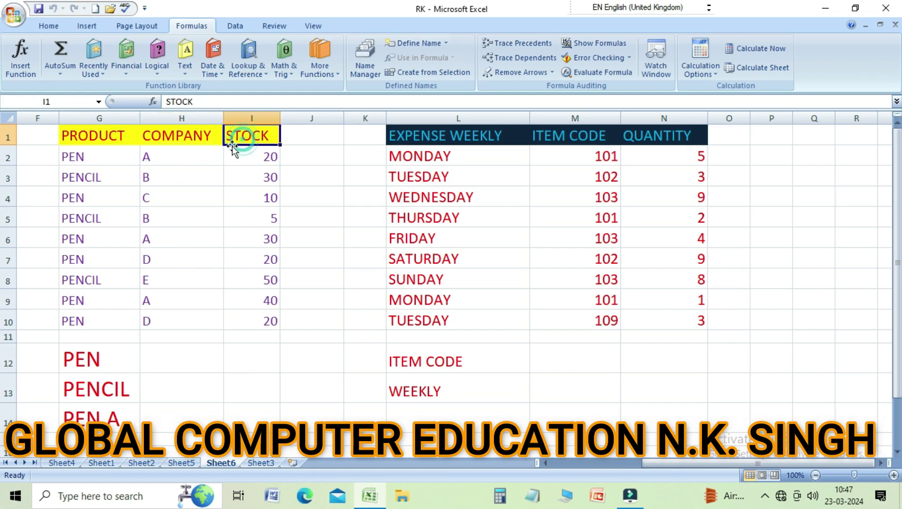
{"action": "left_click", "coordinate": [135, 169]}
{"action": "left_click", "coordinate": [111, 158]}
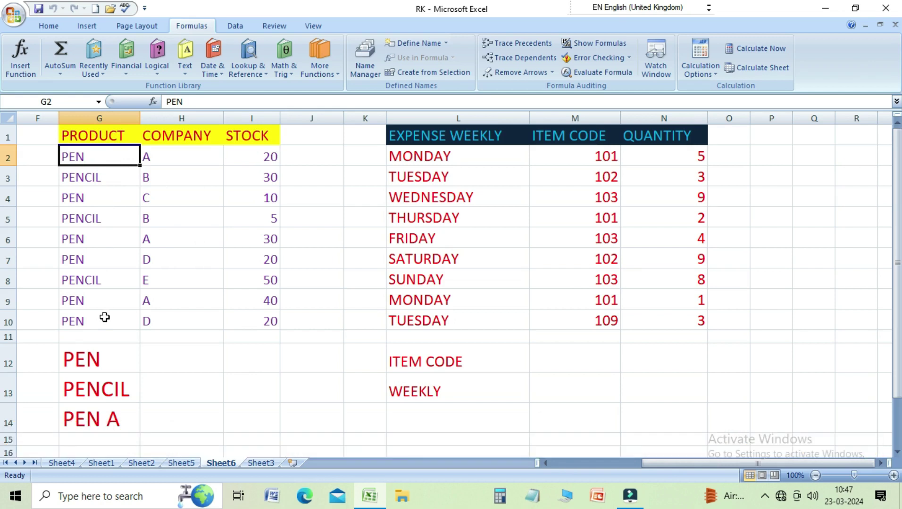
{"action": "key", "text": "Right"}
{"action": "key", "text": "Down"}
{"action": "key", "text": "Down"}
{"action": "key", "text": "Down"}
{"action": "key", "text": "Down"}
{"action": "key", "text": "Down"}
{"action": "key", "text": "Right"}
{"action": "key", "text": "Up"}
{"action": "key", "text": "Up"}
{"action": "key", "text": "Up"}
{"action": "key", "text": "Up"}
{"action": "key", "text": "Up"}
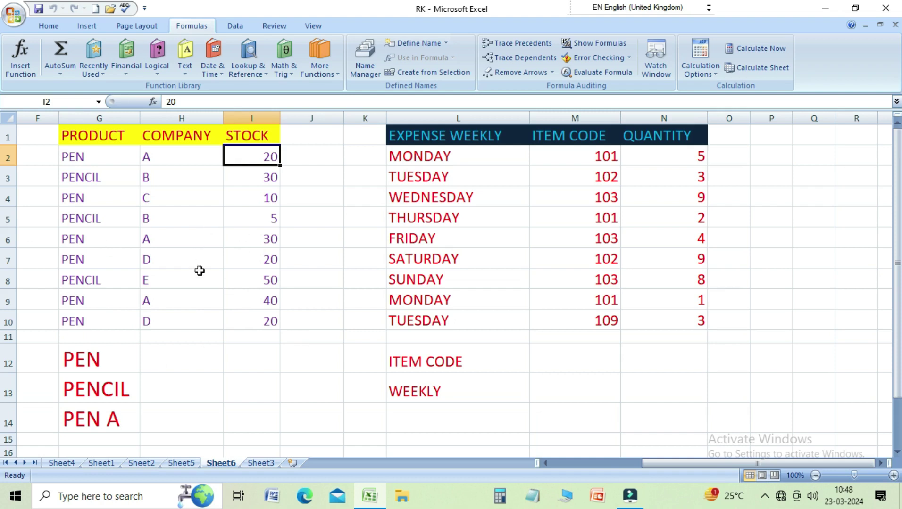
{"action": "left_click", "coordinate": [163, 363]}
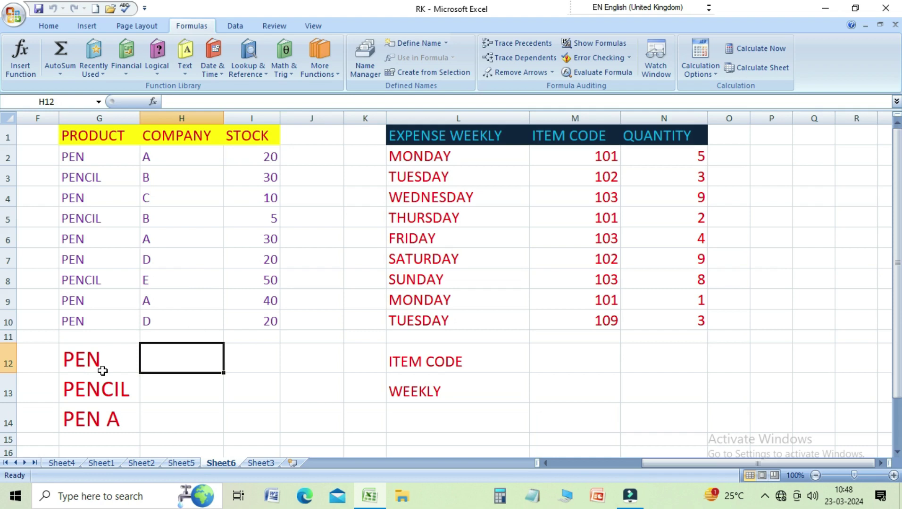
Start a SUMIF formula in H12, removing the mistaken COMPANY range H1:H10
{"action": "type", "text": "="}
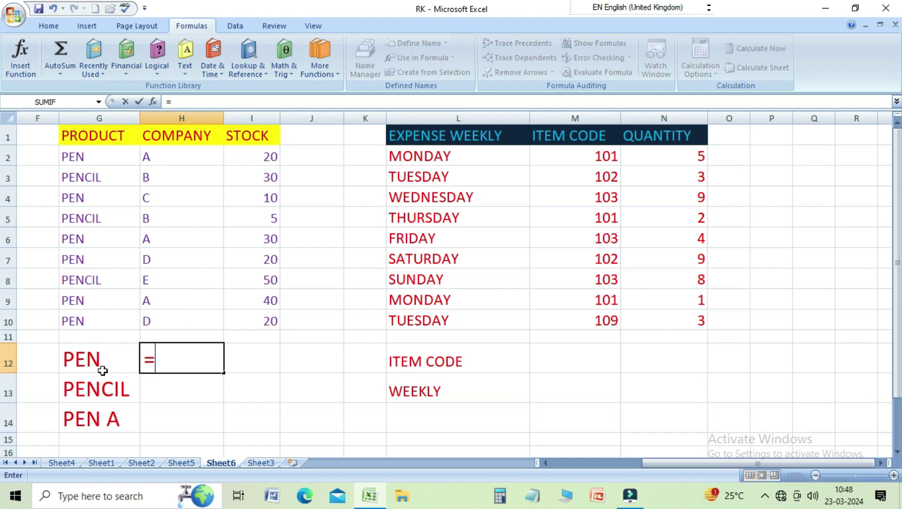
{"action": "type", "text": "SUMIF"}
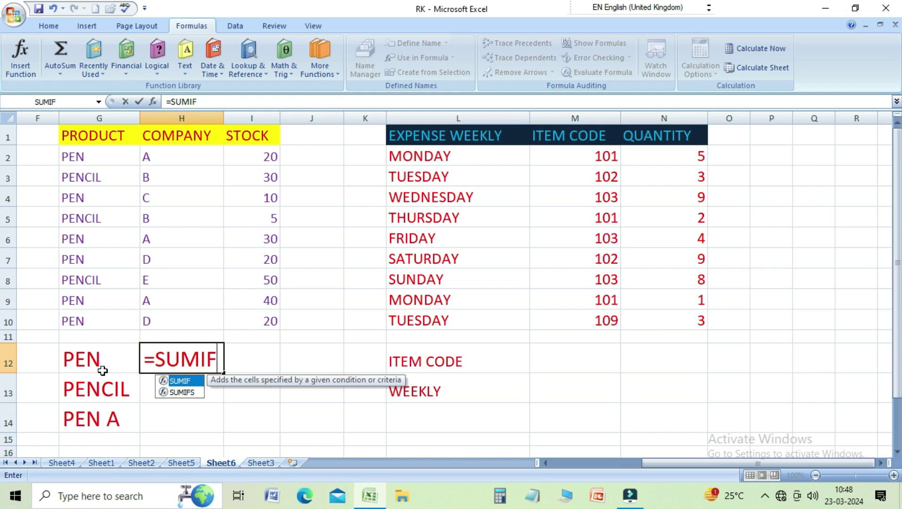
{"action": "type", "text": "("}
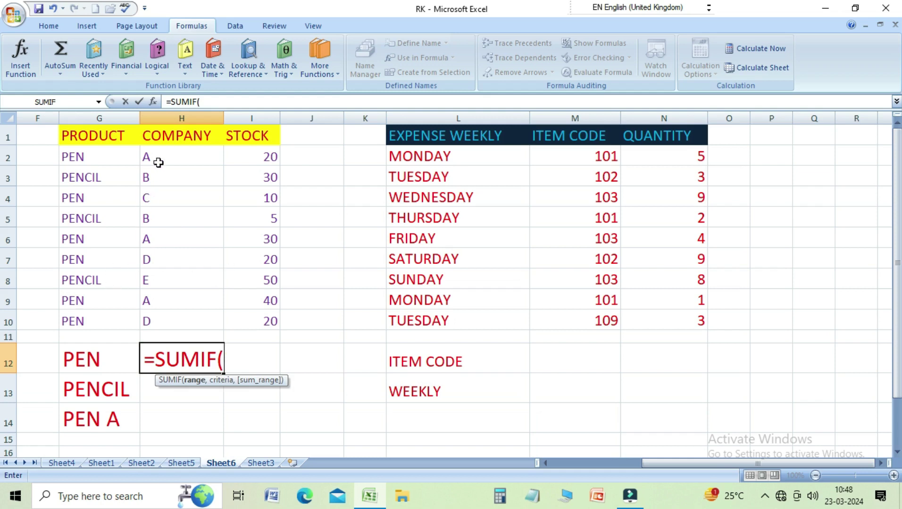
{"action": "left_click_drag", "start_coordinate": [163, 138], "coordinate": [164, 320]}
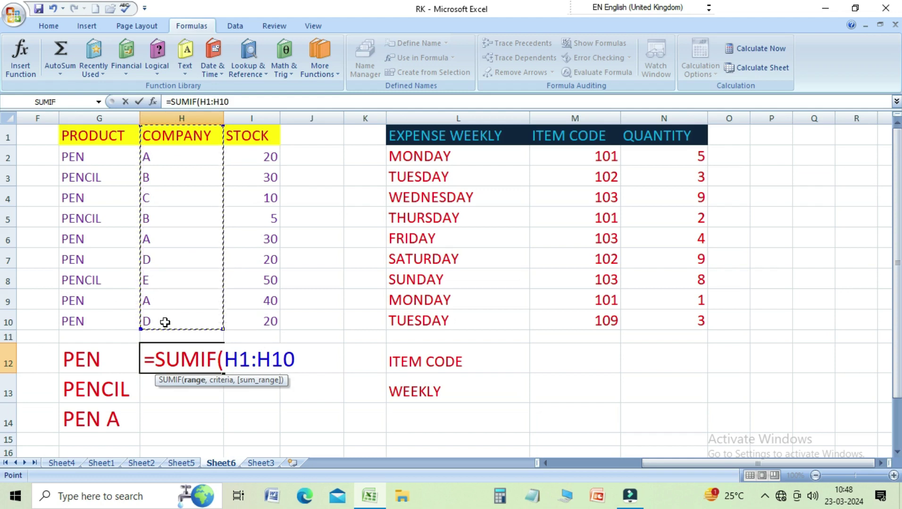
{"action": "key", "text": "BackSpace"}
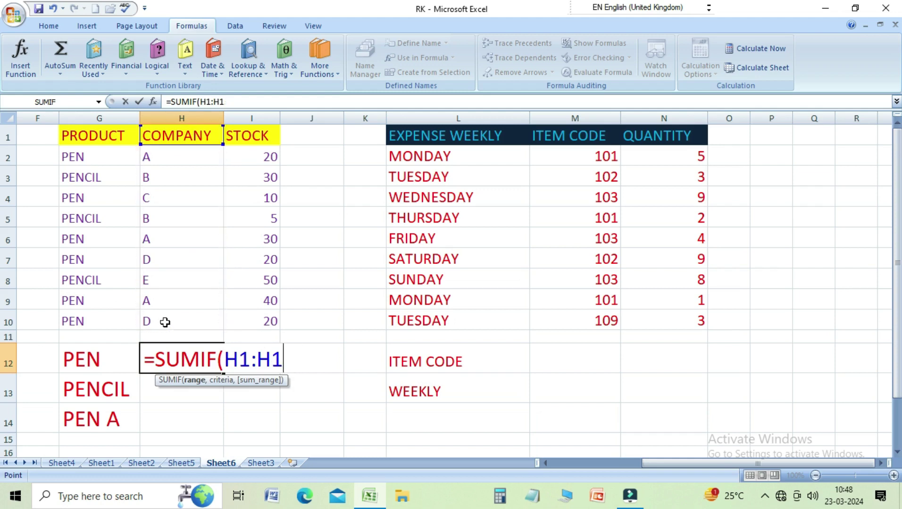
{"action": "key", "text": "BackSpace"}
{"action": "key", "text": "BackSpace"}
{"action": "key", "text": "BackSpace"}
{"action": "key", "text": "BackSpace"}
{"action": "key", "text": "BackSpace"}
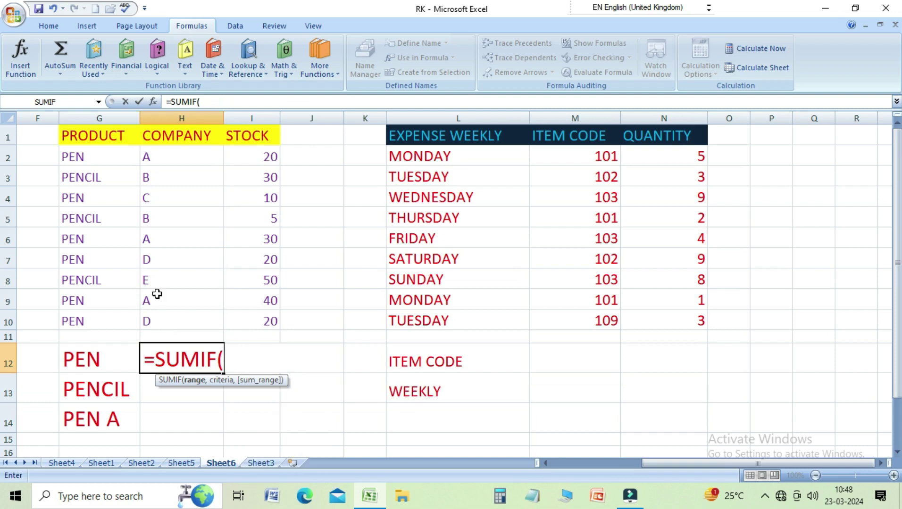
Complete the H12 formula as =SUMIF(G1:G10,G2,I1:I10) to total PEN stock
{"action": "scroll", "coordinate": [114, 140], "scroll_direction": "down", "scroll_amount": 1}
{"action": "left_click", "coordinate": [113, 140]}
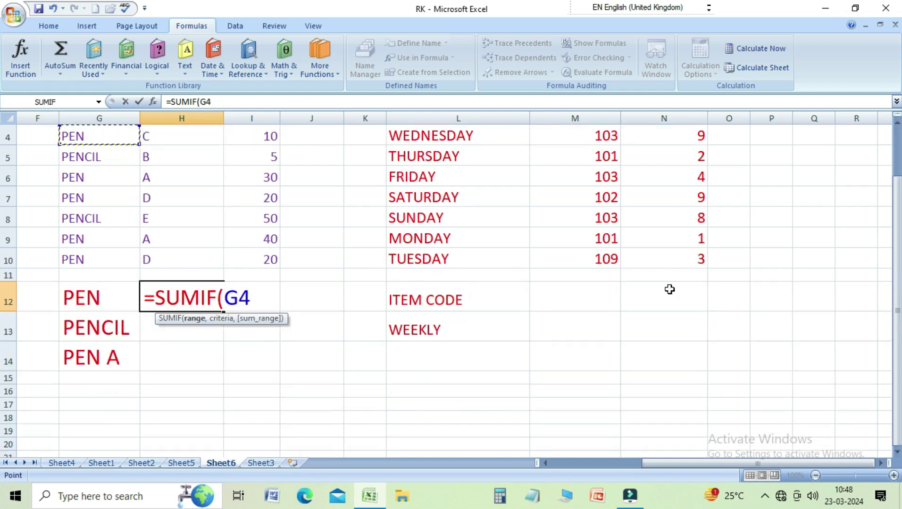
{"action": "left_click_drag", "start_coordinate": [896, 250], "coordinate": [896, 203]}
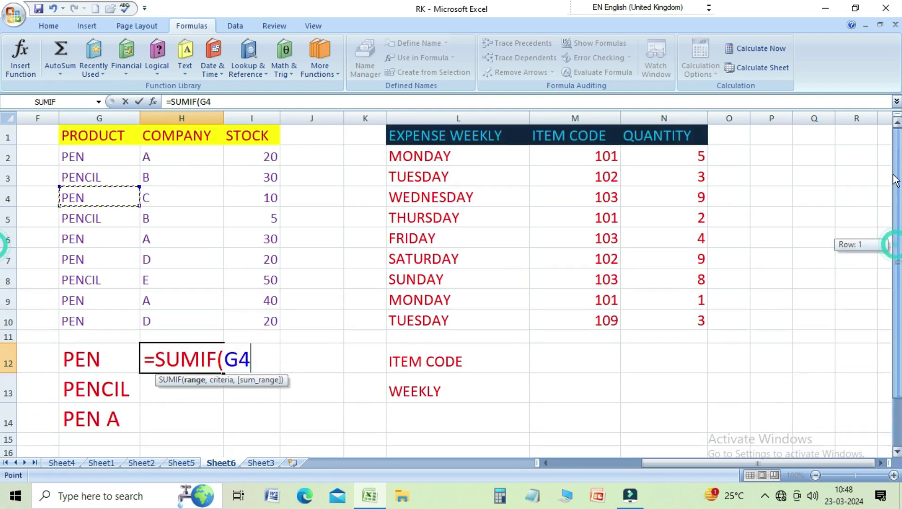
{"action": "left_click_drag", "start_coordinate": [115, 136], "coordinate": [120, 320]}
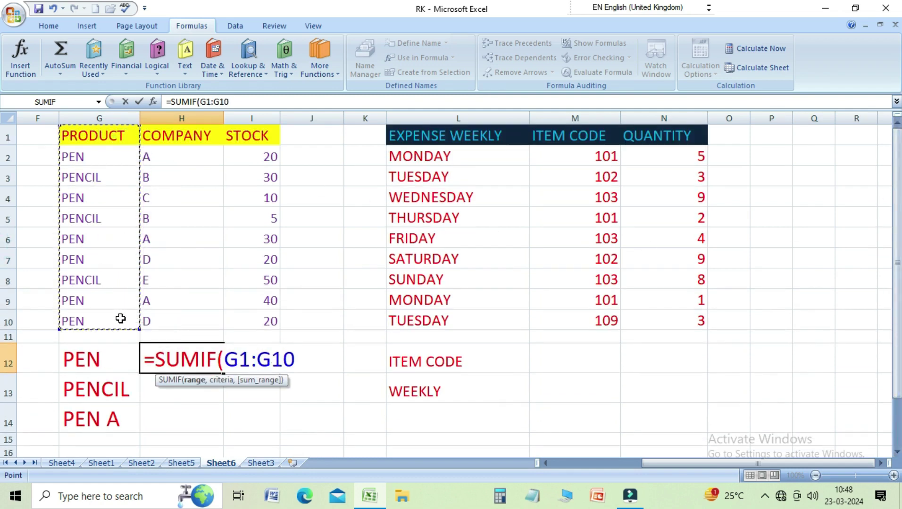
{"action": "type", "text": ","}
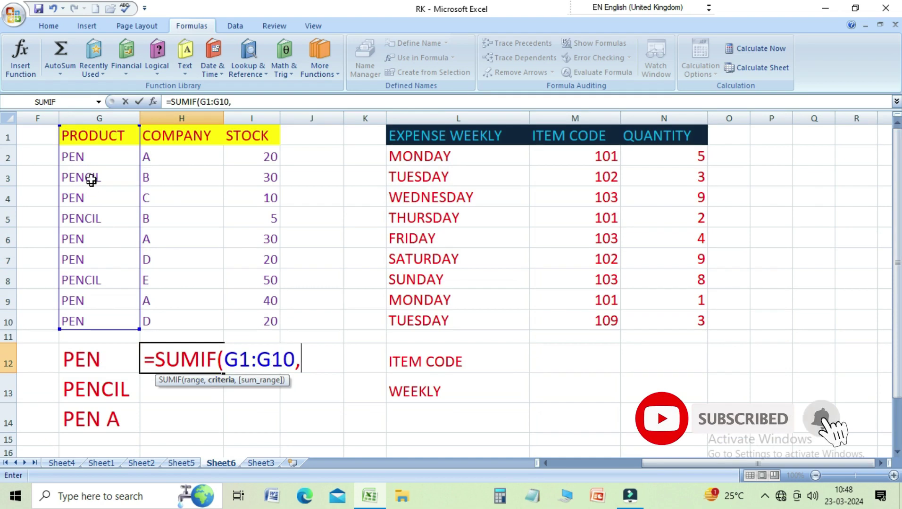
{"action": "left_click", "coordinate": [87, 161]}
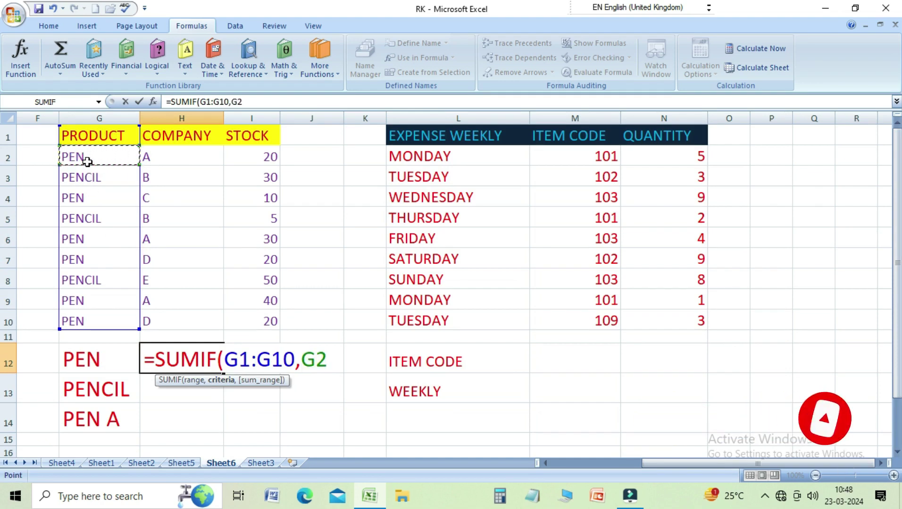
{"action": "type", "text": ","}
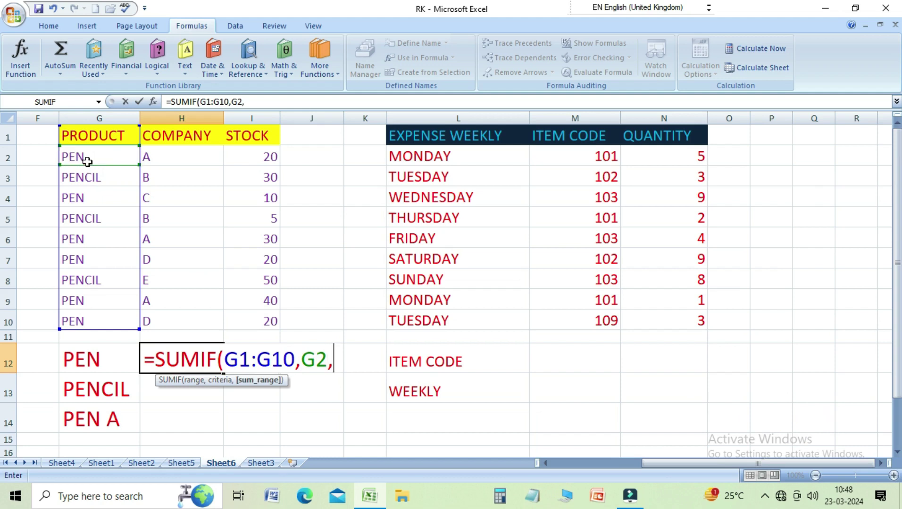
{"action": "left_click_drag", "start_coordinate": [246, 137], "coordinate": [247, 315]}
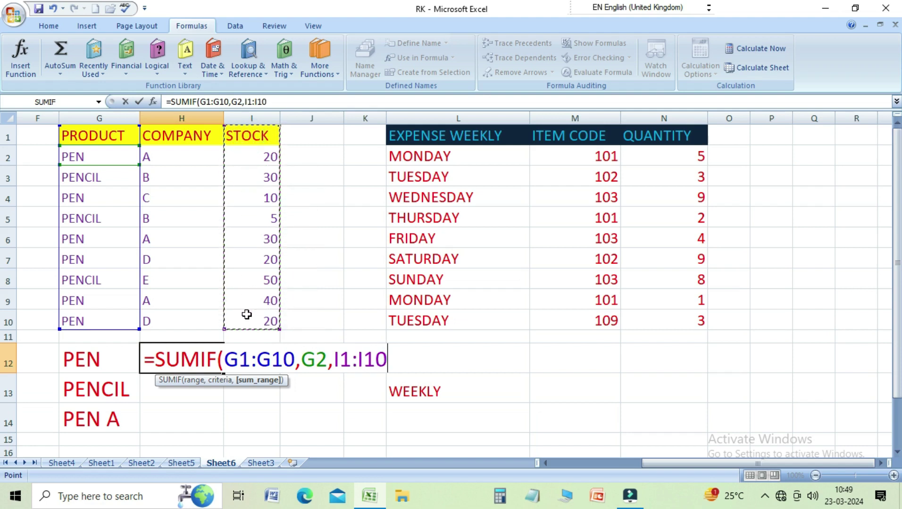
{"action": "type", "text": ")"}
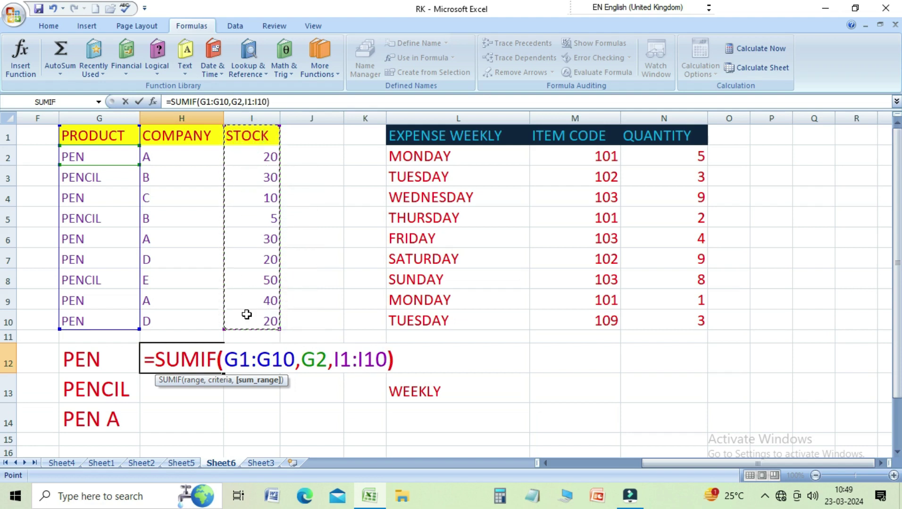
{"action": "key", "text": "Return"}
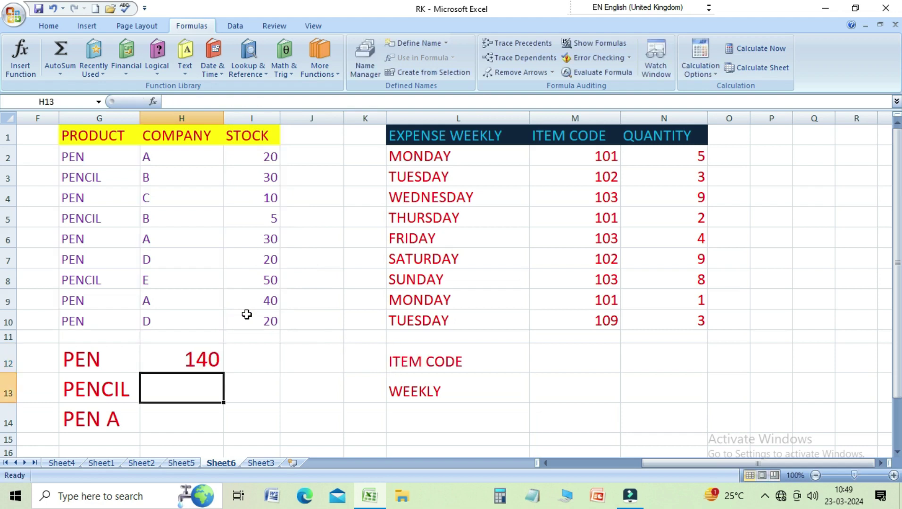
{"action": "key", "text": "Up"}
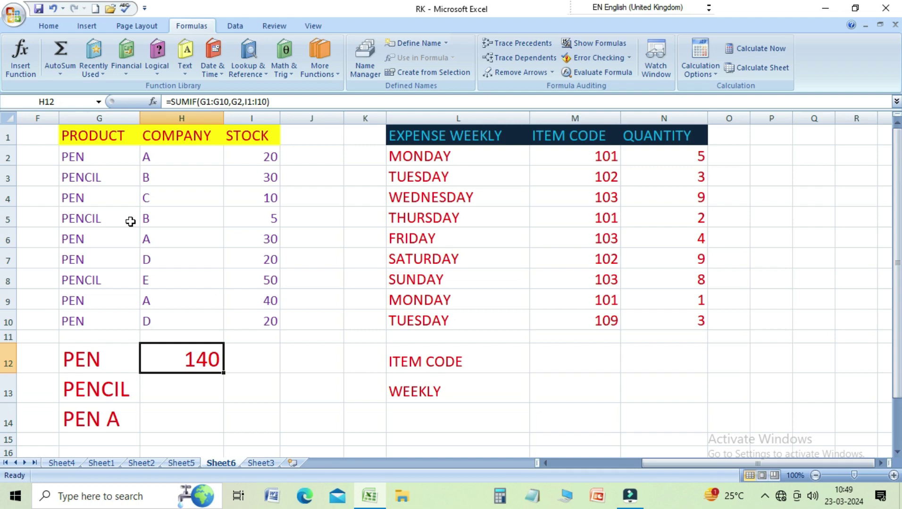
{"action": "left_click", "coordinate": [263, 157]}
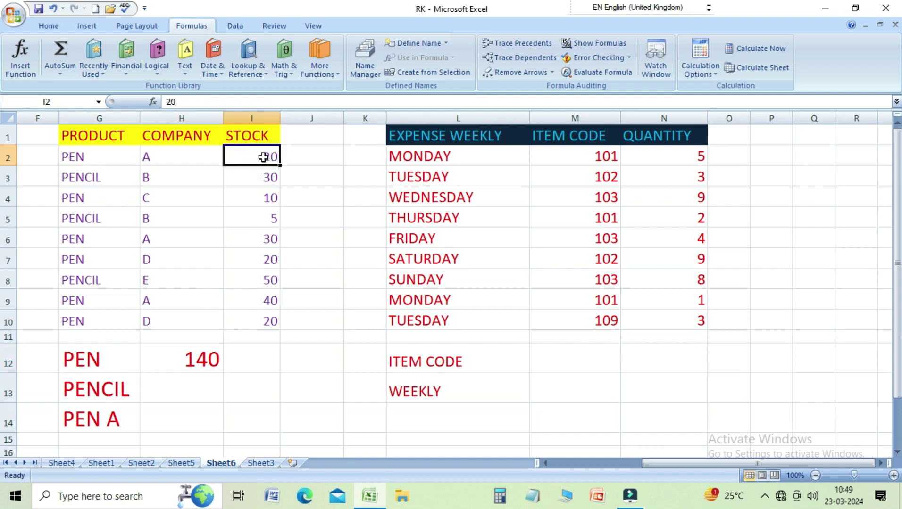
{"action": "left_click", "coordinate": [264, 201]}
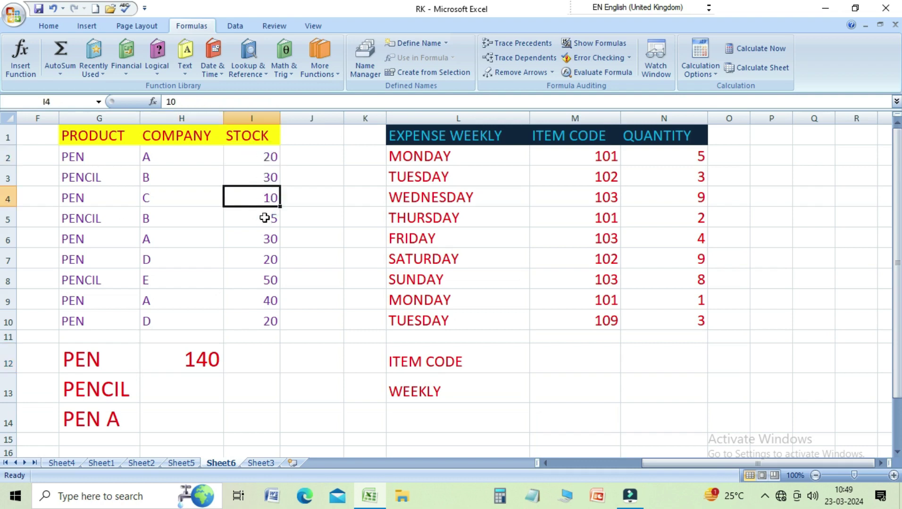
{"action": "left_click", "coordinate": [263, 242]}
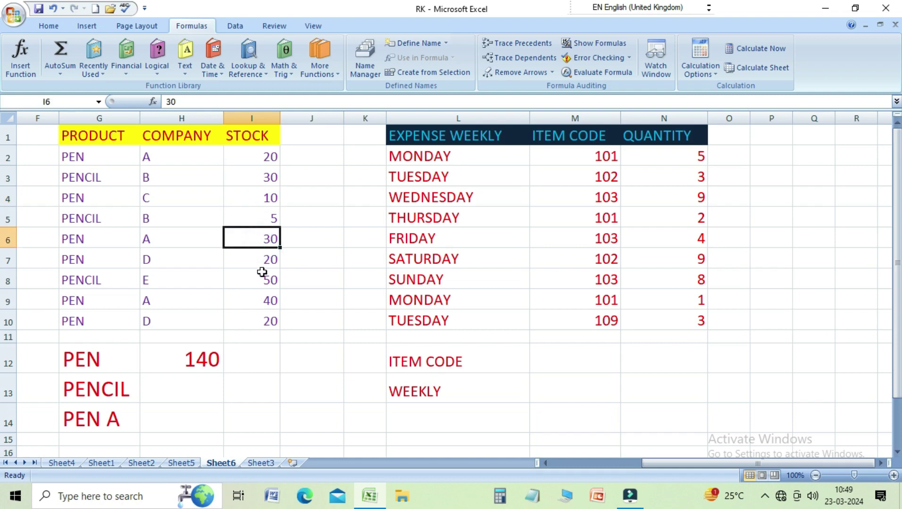
{"action": "left_click", "coordinate": [263, 259]}
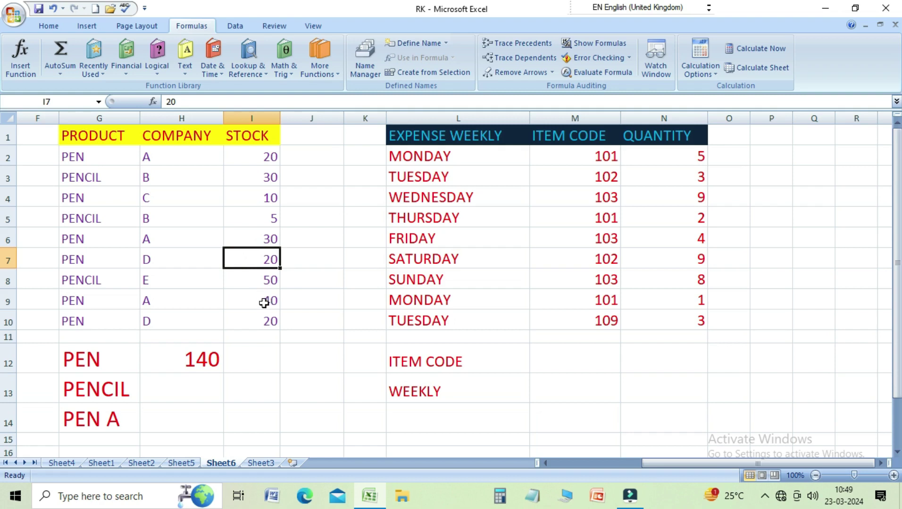
{"action": "left_click", "coordinate": [264, 302]}
{"action": "scroll", "coordinate": [264, 320], "scroll_direction": "down", "scroll_amount": 1}
{"action": "left_click", "coordinate": [264, 322]}
{"action": "scroll", "coordinate": [264, 323], "scroll_direction": "up", "scroll_amount": 1}
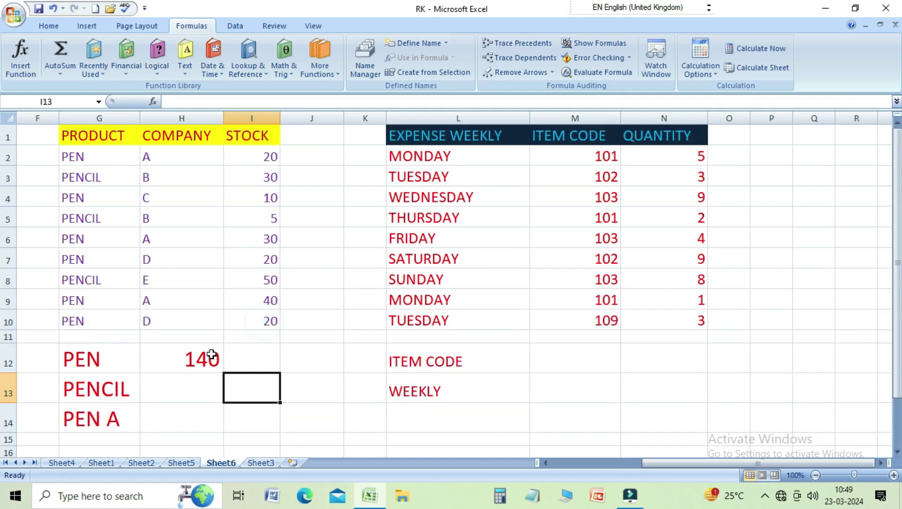
{"action": "left_click", "coordinate": [202, 358]}
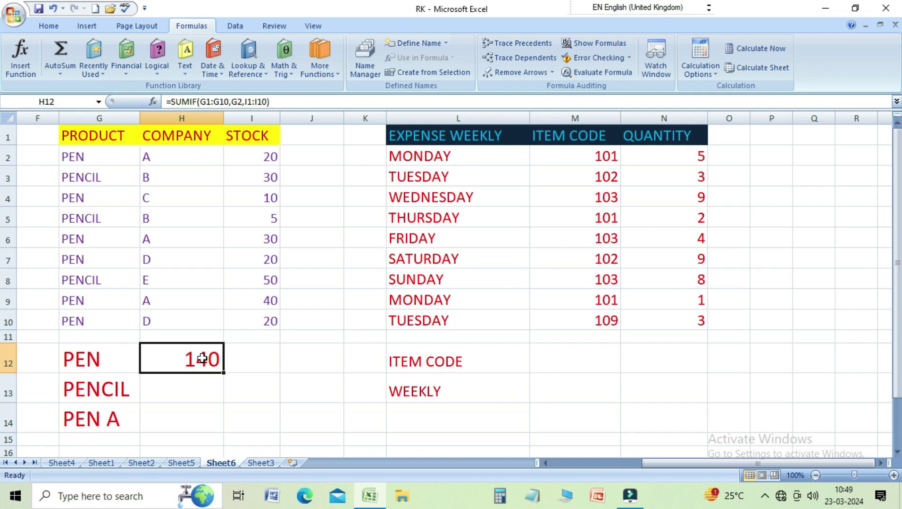
{"action": "left_click", "coordinate": [187, 393]}
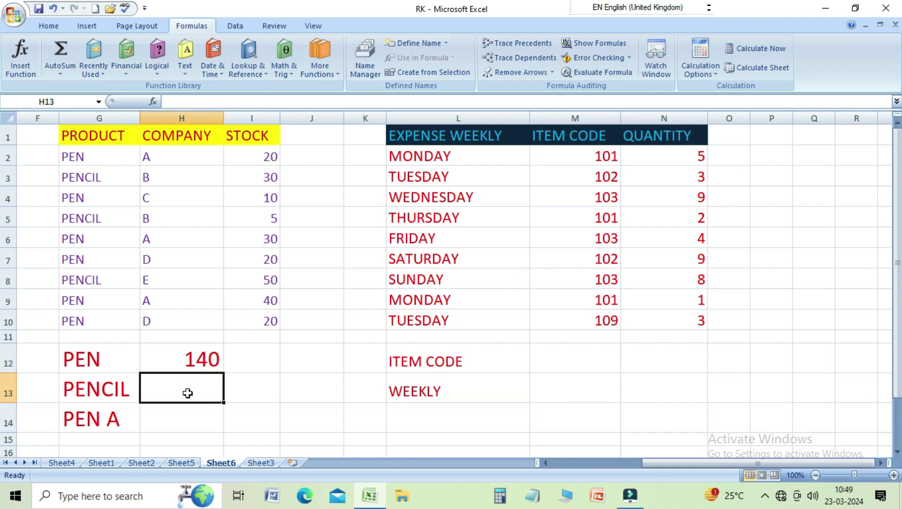
Enter =SUMIF(G1:G10,G3,I1:I10) in H13 so PENCIL stock totals 85
{"action": "type", "text": "=S"}
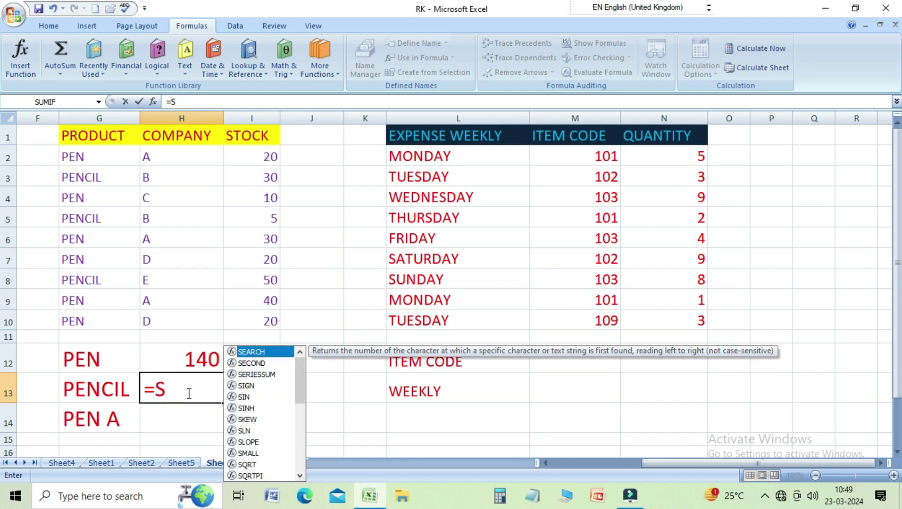
{"action": "type", "text": "UMIF"}
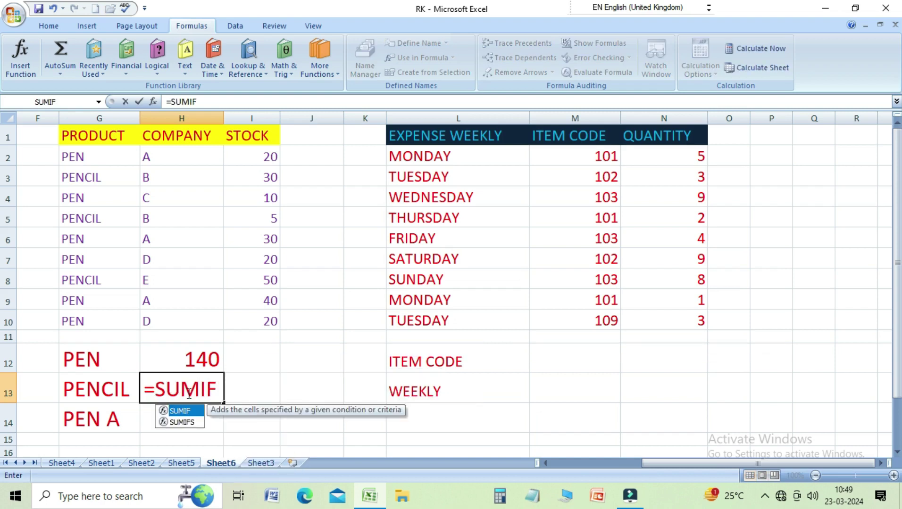
{"action": "type", "text": "("}
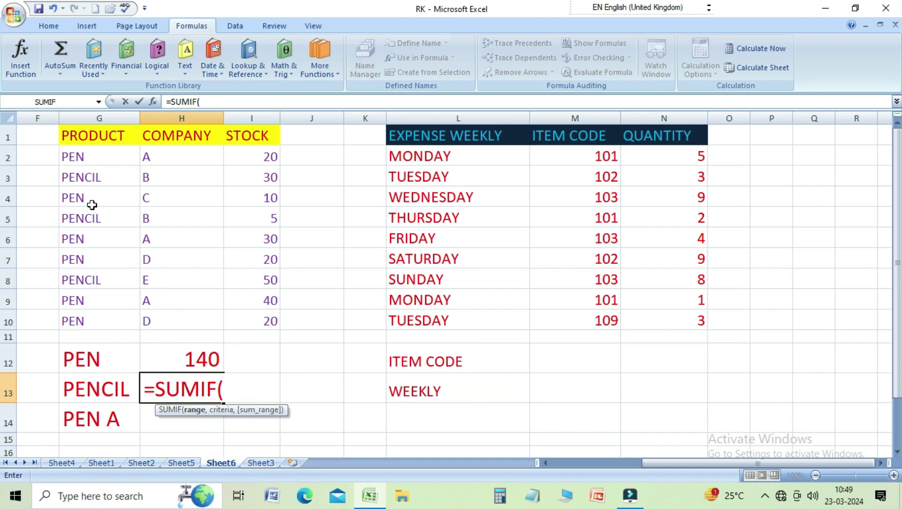
{"action": "left_click_drag", "start_coordinate": [84, 141], "coordinate": [85, 316]}
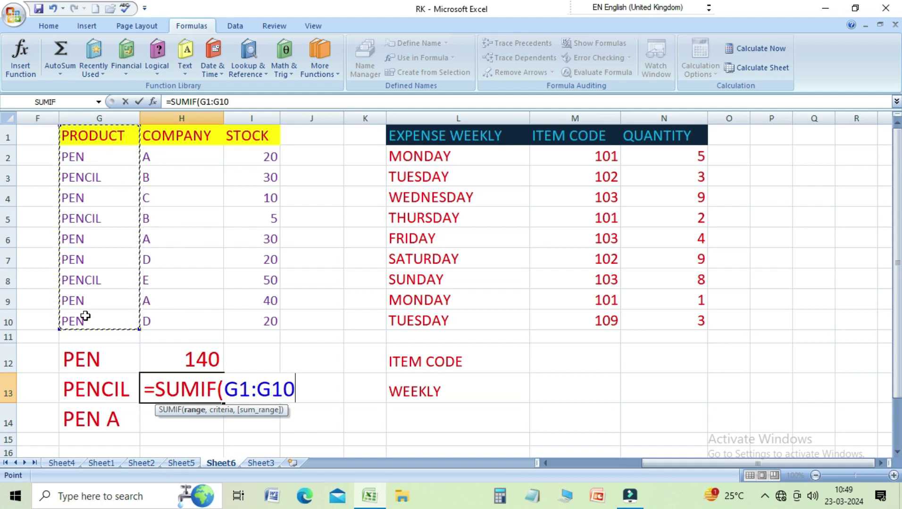
{"action": "type", "text": ","}
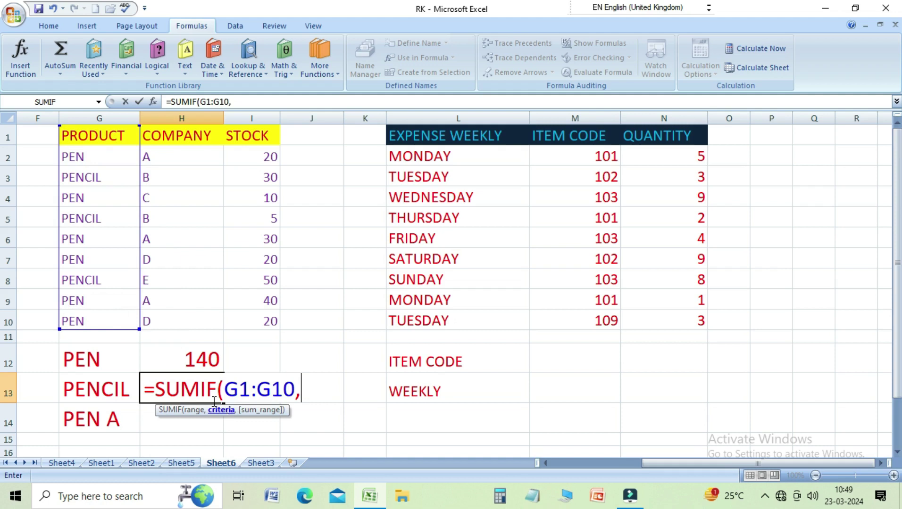
{"action": "left_click", "coordinate": [89, 181]}
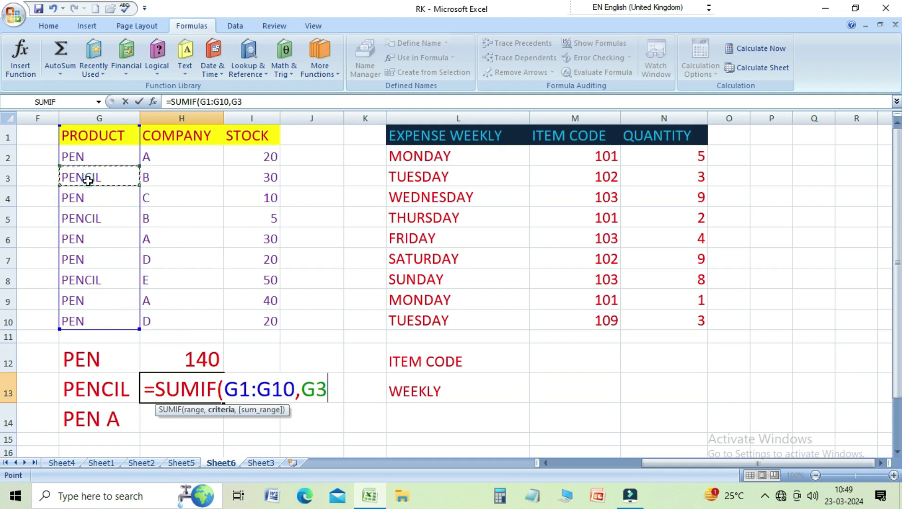
{"action": "type", "text": ","}
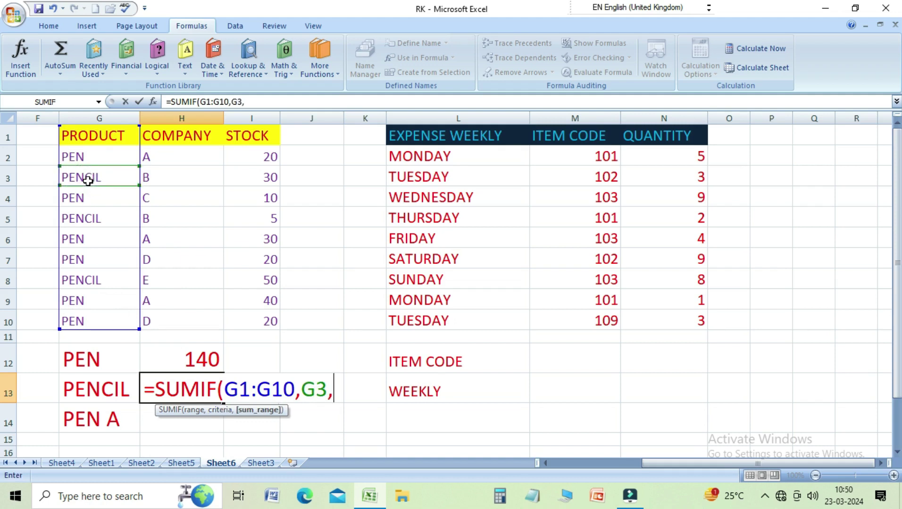
{"action": "left_click_drag", "start_coordinate": [255, 140], "coordinate": [259, 317]}
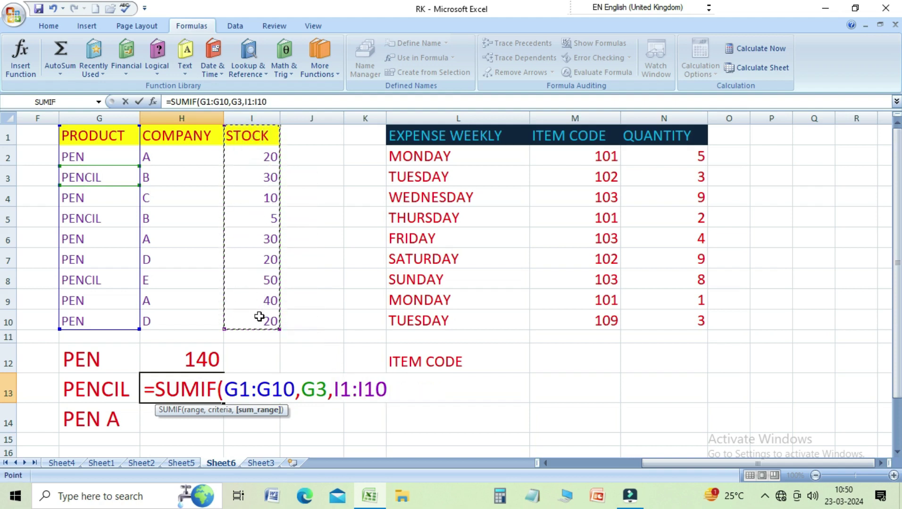
{"action": "type", "text": ")"}
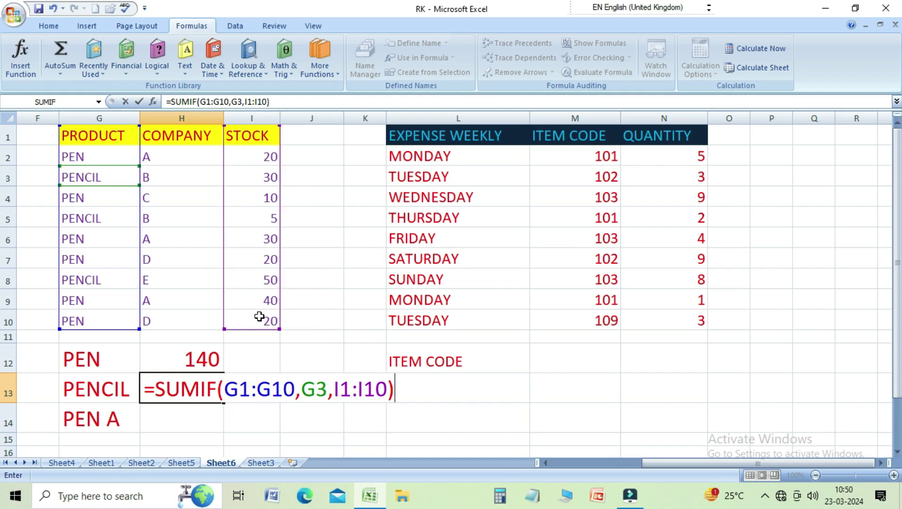
{"action": "key", "text": "Return"}
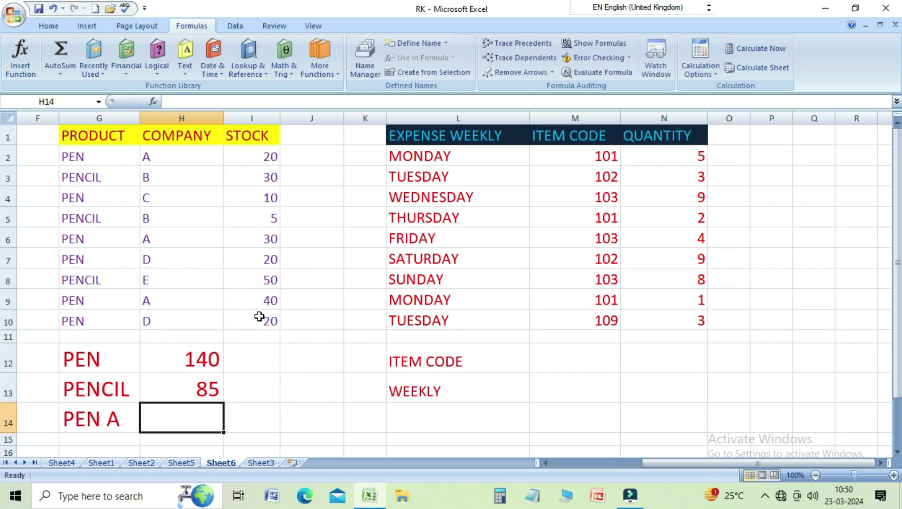
{"action": "key", "text": "Up"}
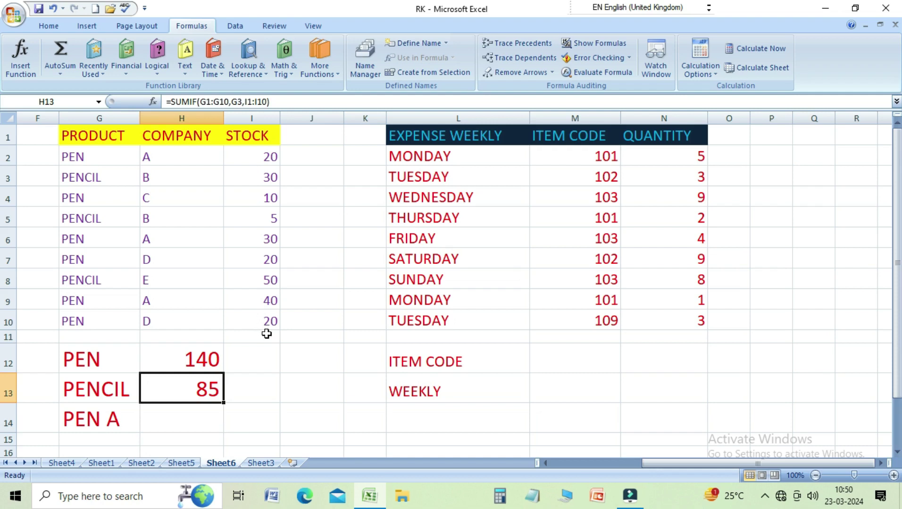
{"action": "left_click", "coordinate": [267, 334]}
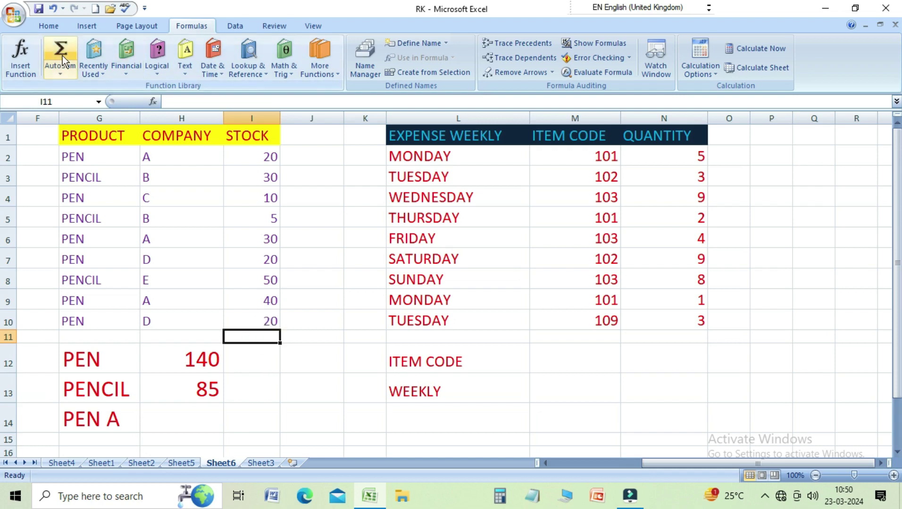
{"action": "left_click", "coordinate": [201, 361]}
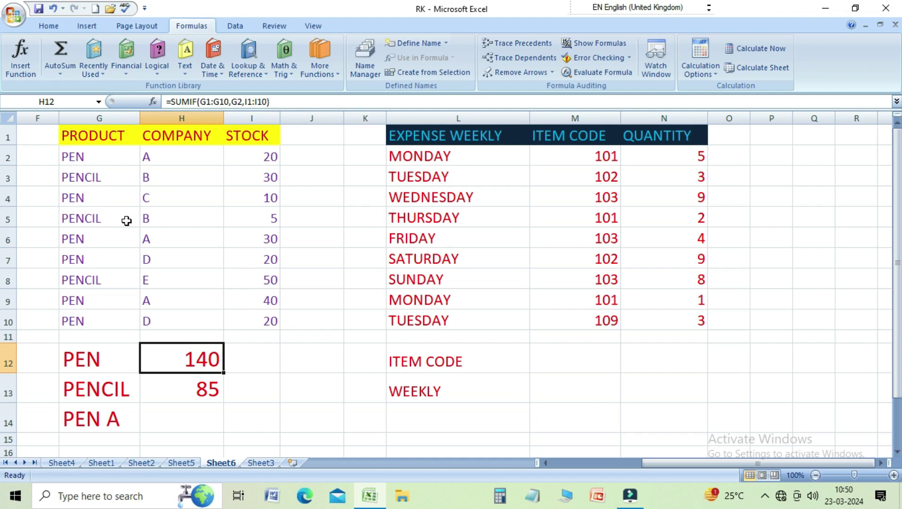
{"action": "left_click", "coordinate": [191, 391]}
{"action": "left_click", "coordinate": [185, 360]}
{"action": "left_click", "coordinate": [194, 390]}
{"action": "left_click", "coordinate": [173, 165]}
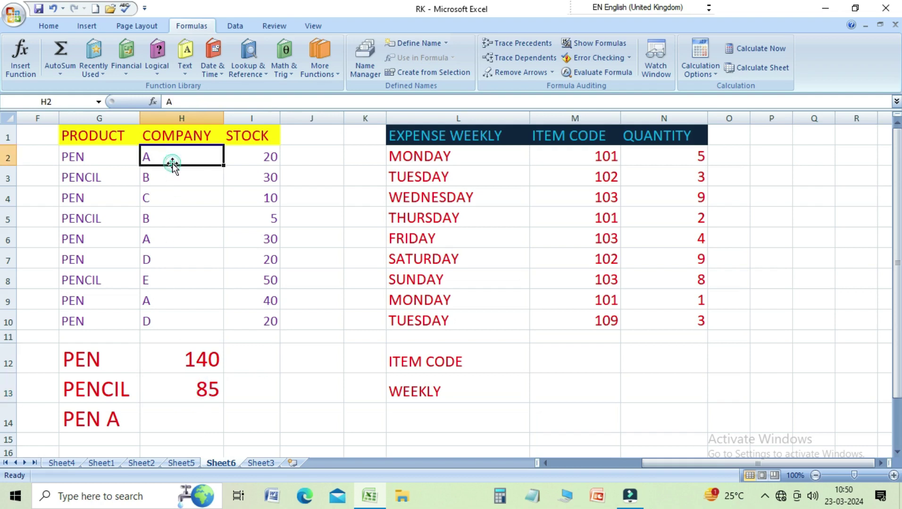
{"action": "key", "text": "Down"}
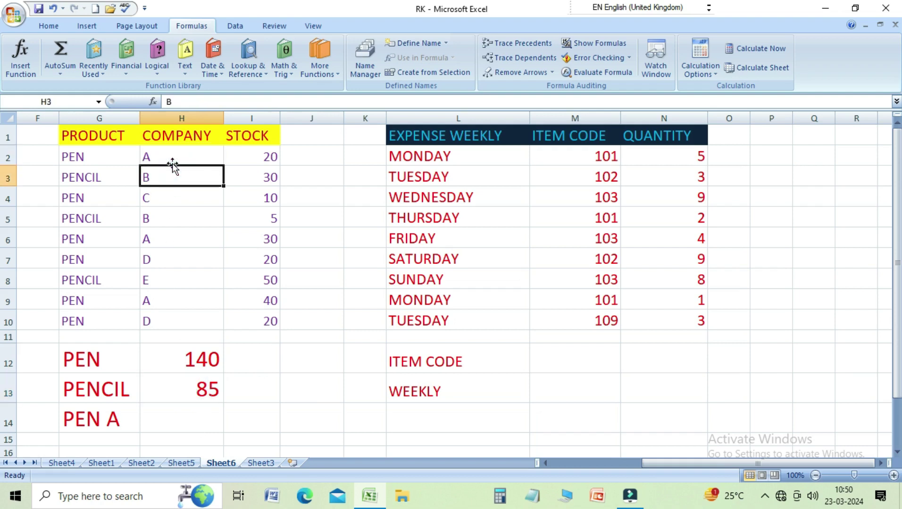
{"action": "key", "text": "Down"}
{"action": "key", "text": "Down"}
{"action": "key", "text": "Down"}
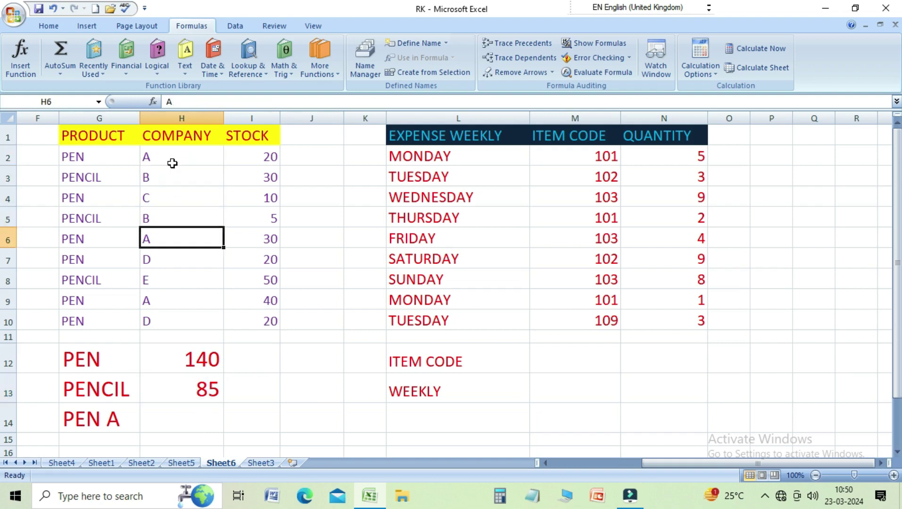
{"action": "key", "text": "Up"}
{"action": "key", "text": "Up"}
{"action": "key", "text": "Up"}
{"action": "key", "text": "Up"}
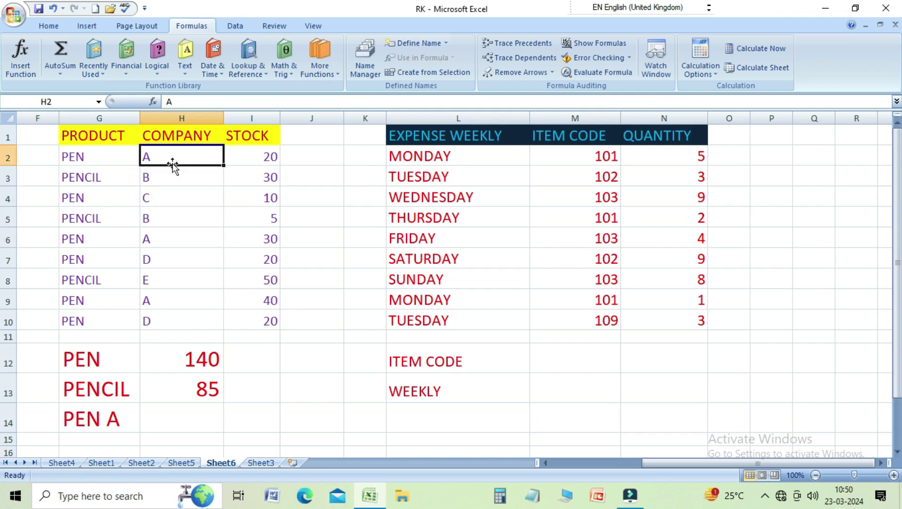
{"action": "key", "text": "Down"}
{"action": "key", "text": "Down"}
{"action": "key", "text": "Down"}
{"action": "key", "text": "Down"}
{"action": "key", "text": "Down"}
{"action": "key", "text": "Down"}
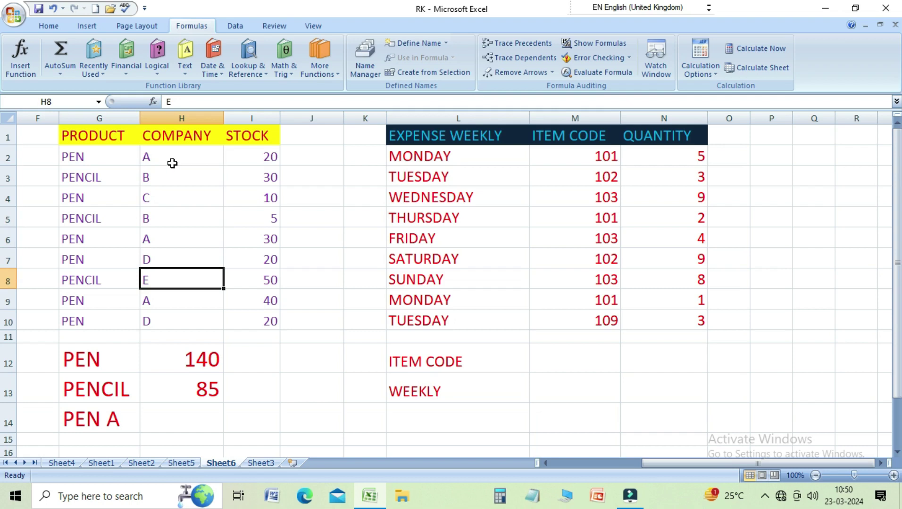
{"action": "key", "text": "Down"}
{"action": "key", "text": "Down"}
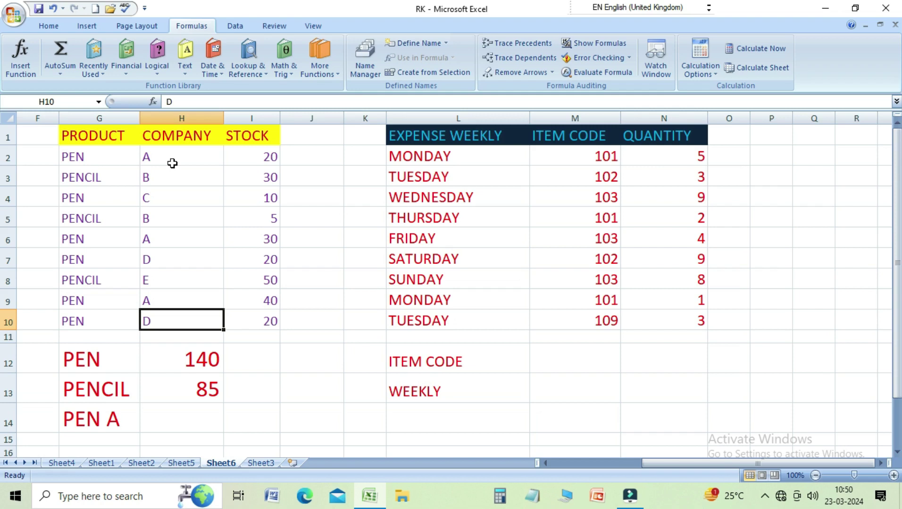
Enter =SUMIF(H1:H10,H2,I1:I10) in H14 so company A stock totals 90
{"action": "left_click", "coordinate": [172, 415]}
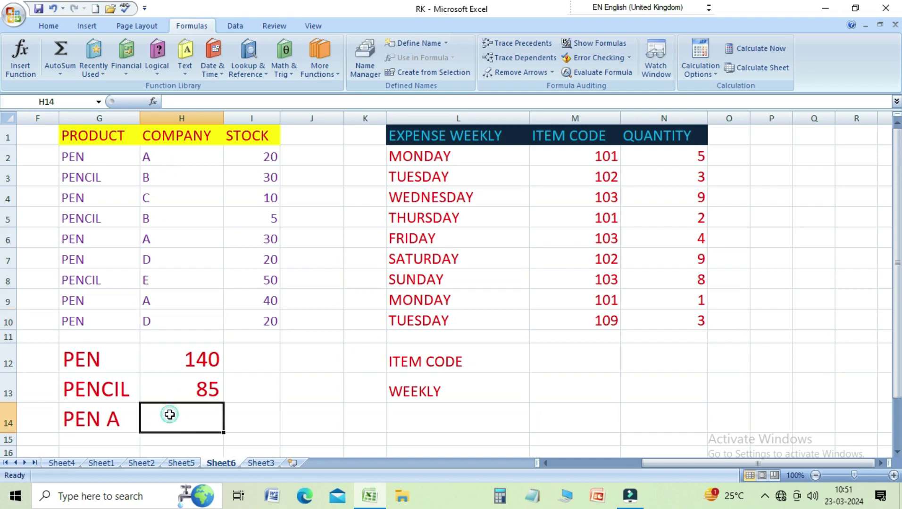
{"action": "type", "text": "=SUMIF"}
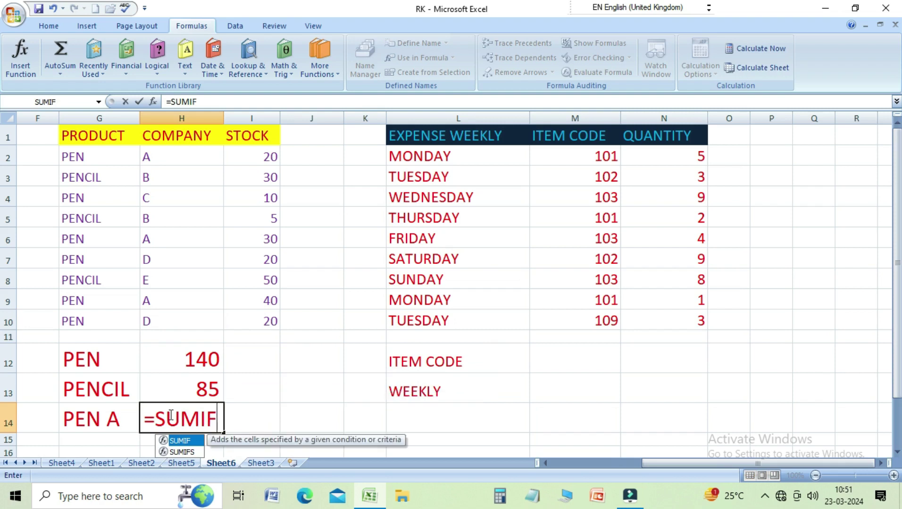
{"action": "type", "text": "("}
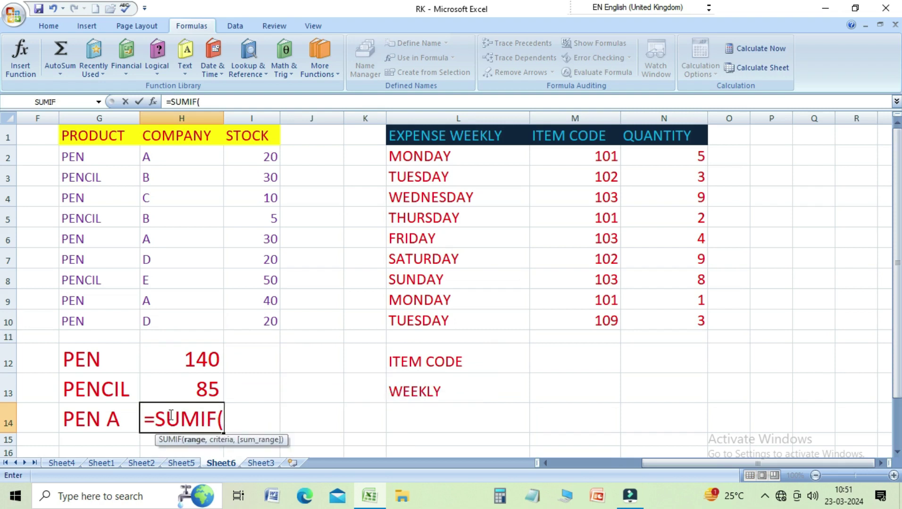
{"action": "left_click_drag", "start_coordinate": [182, 140], "coordinate": [180, 319]}
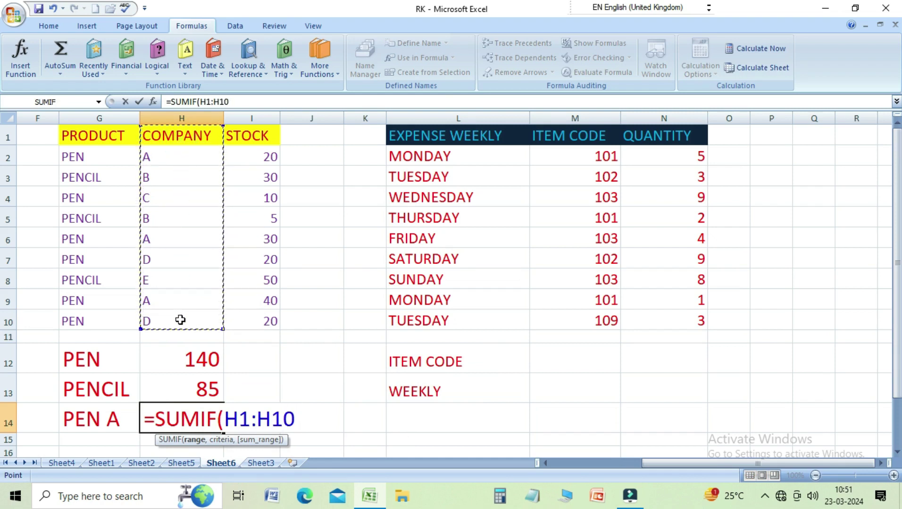
{"action": "type", "text": ","}
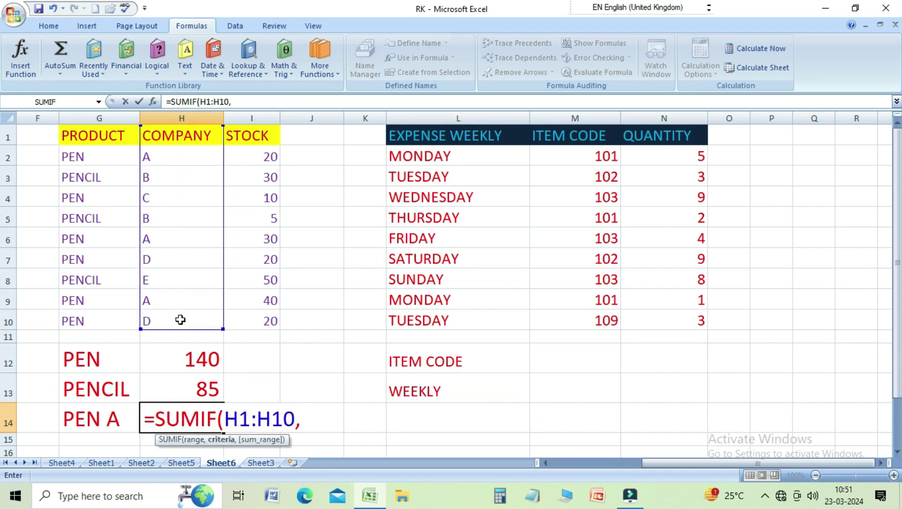
{"action": "left_click", "coordinate": [160, 161]}
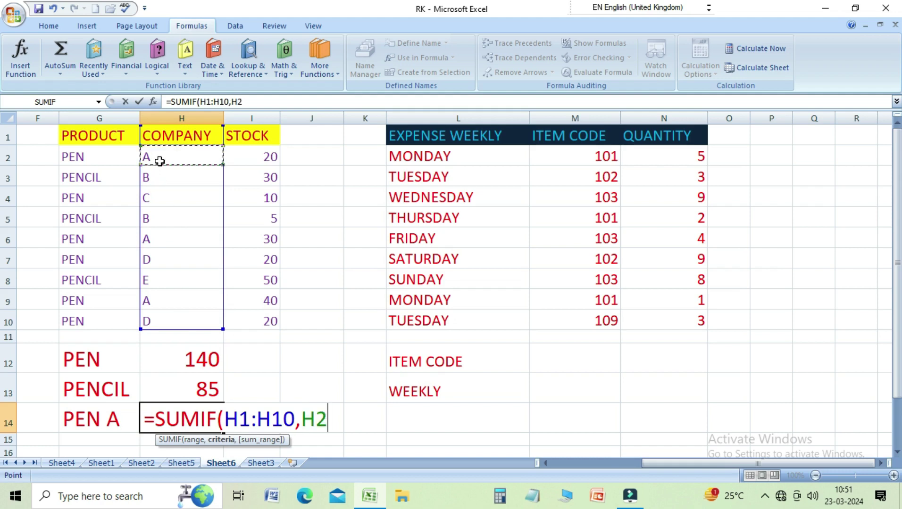
{"action": "type", "text": ","}
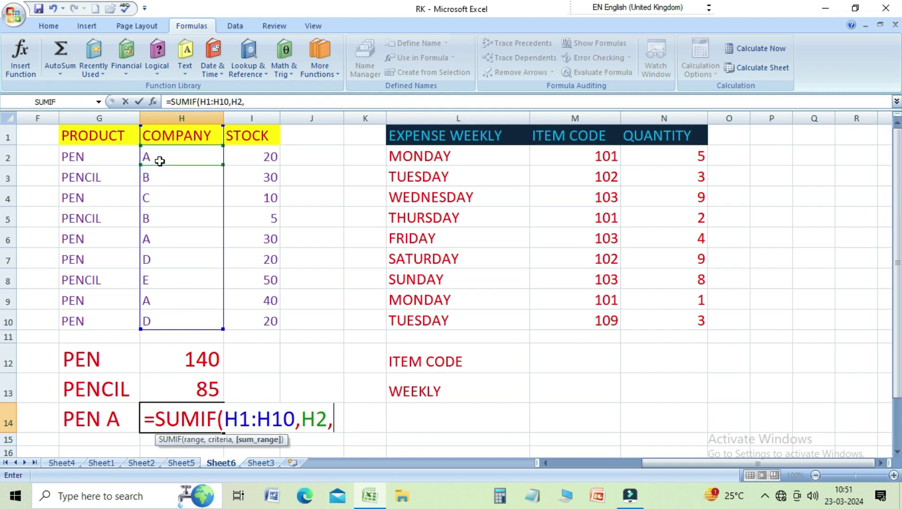
{"action": "left_click_drag", "start_coordinate": [243, 137], "coordinate": [247, 320]}
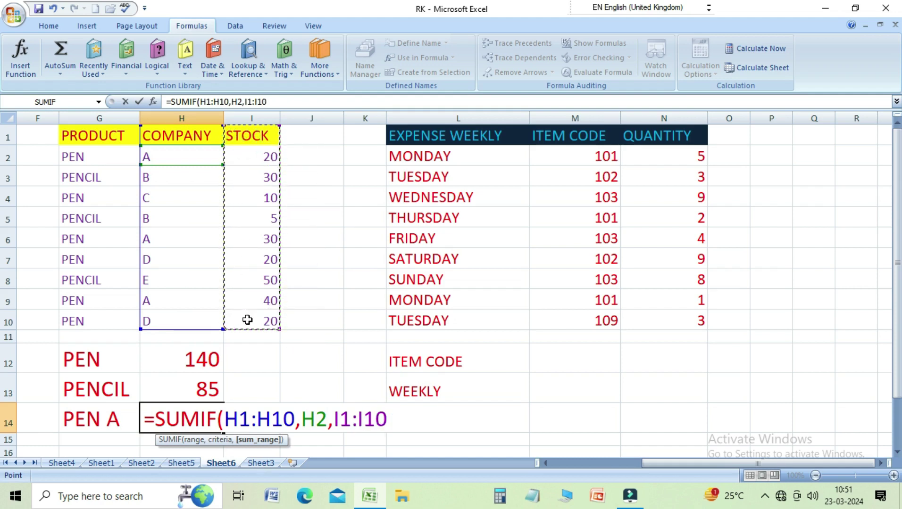
{"action": "type", "text": ")"}
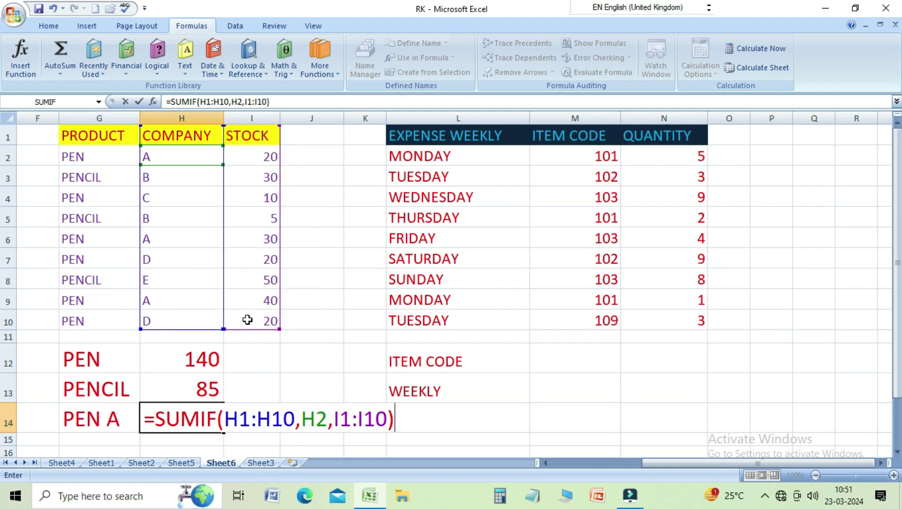
{"action": "key", "text": "Return"}
{"action": "key", "text": "Up"}
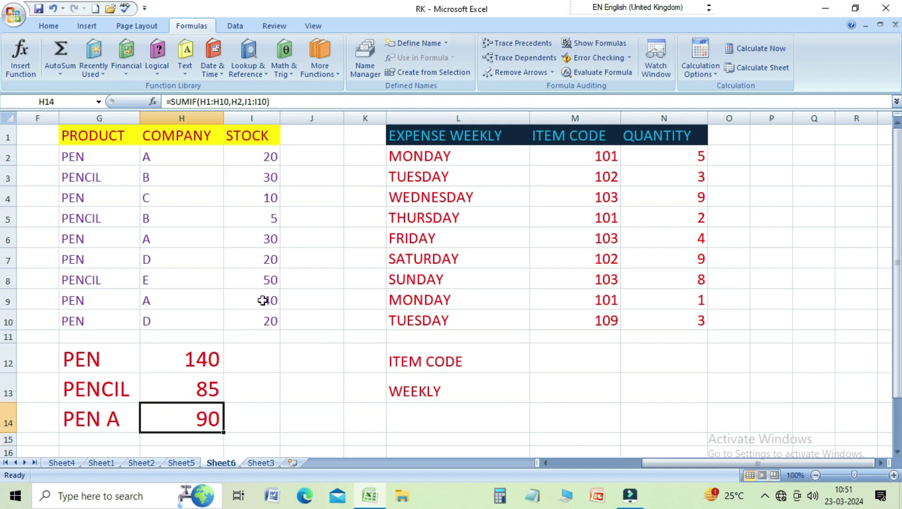
{"action": "left_click", "coordinate": [184, 161]}
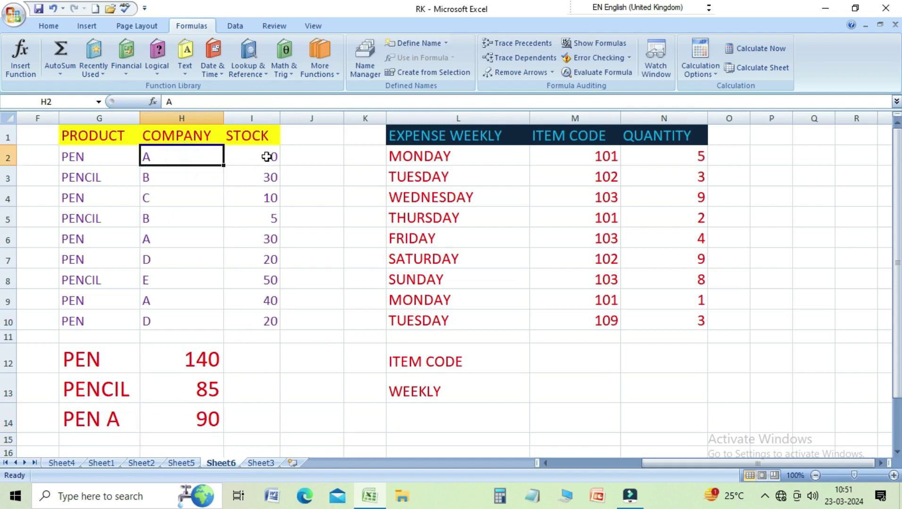
{"action": "left_click", "coordinate": [265, 157]}
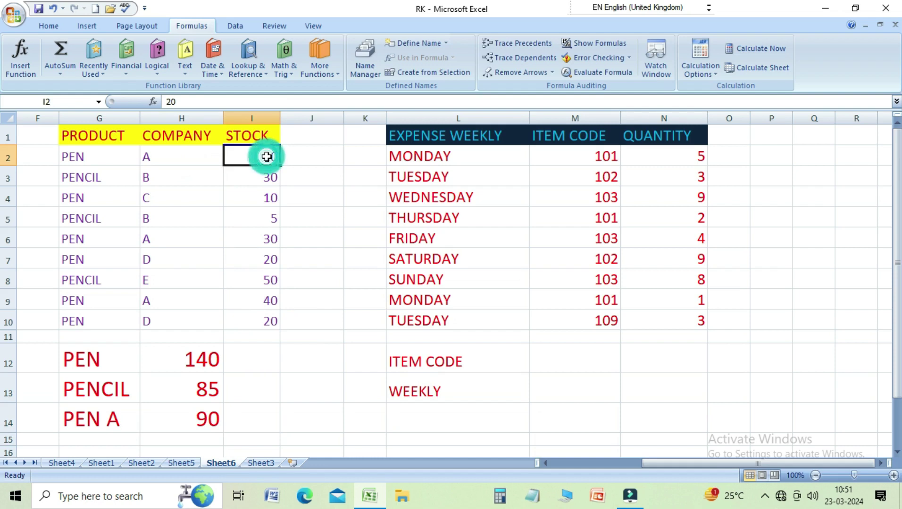
{"action": "left_click", "coordinate": [268, 238]}
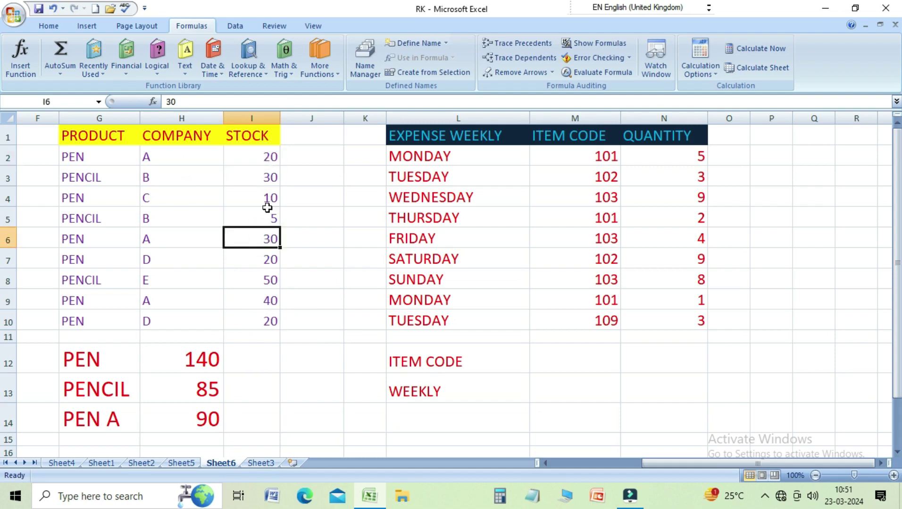
{"action": "left_click", "coordinate": [268, 300]}
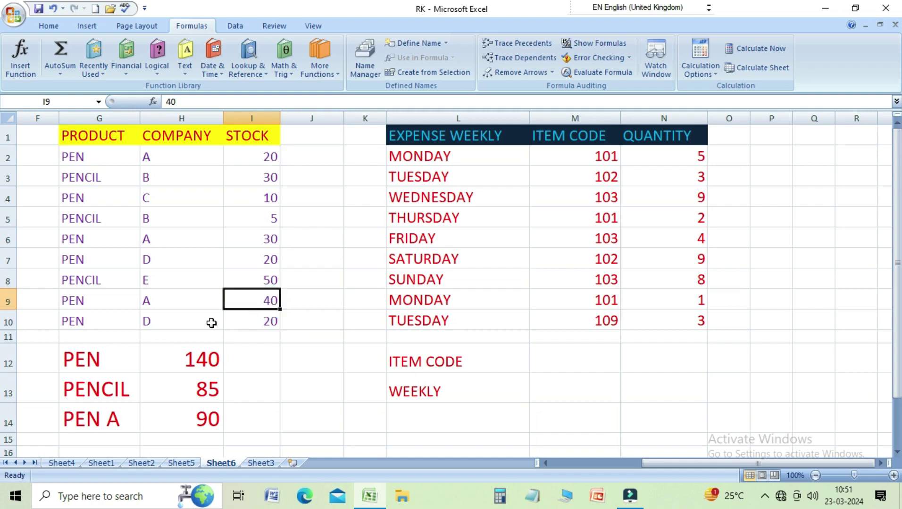
{"action": "left_click", "coordinate": [158, 322]}
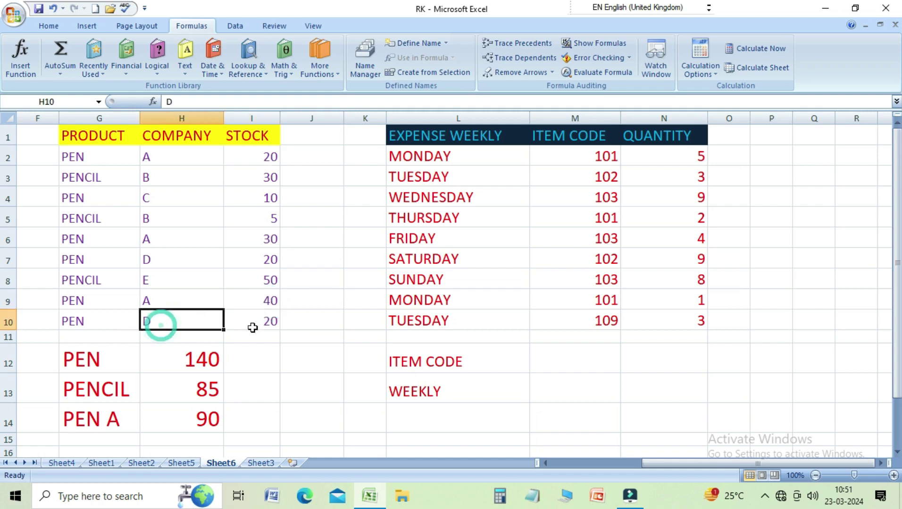
{"action": "left_click", "coordinate": [264, 325]}
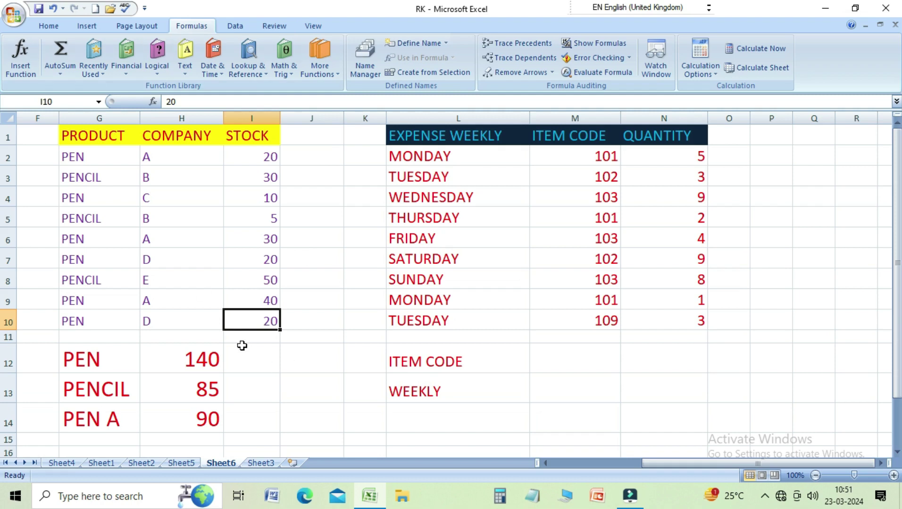
{"action": "left_click", "coordinate": [880, 463]}
{"action": "left_click", "coordinate": [880, 463]}
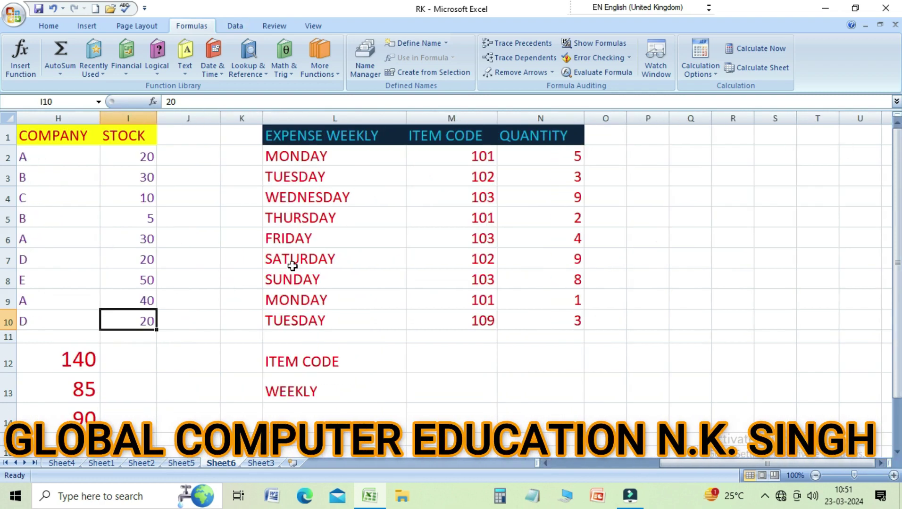
{"action": "left_click", "coordinate": [316, 140]}
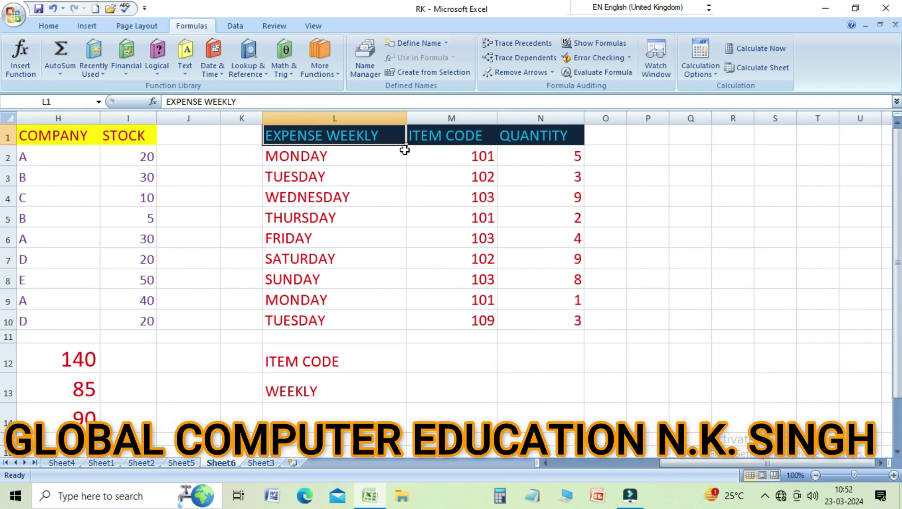
{"action": "left_click", "coordinate": [440, 139]}
{"action": "left_click", "coordinate": [525, 141]}
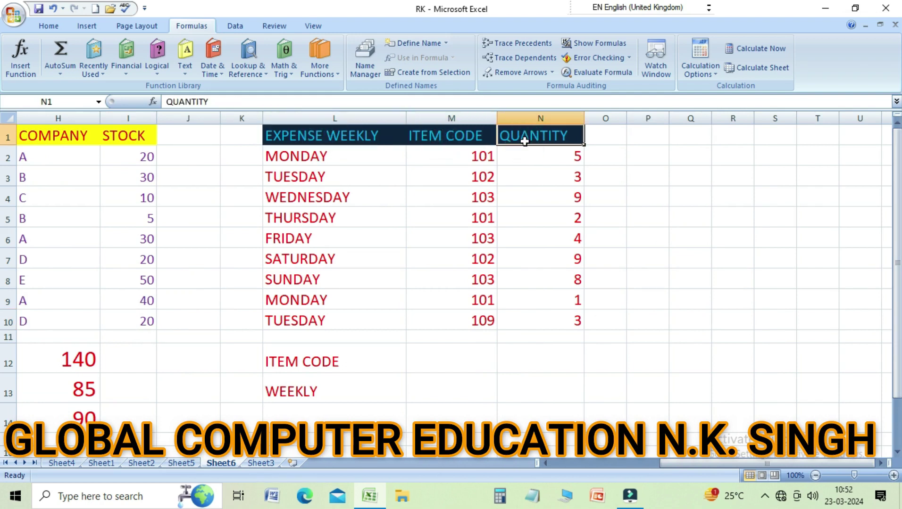
{"action": "left_click", "coordinate": [430, 168]}
{"action": "left_click", "coordinate": [307, 163]}
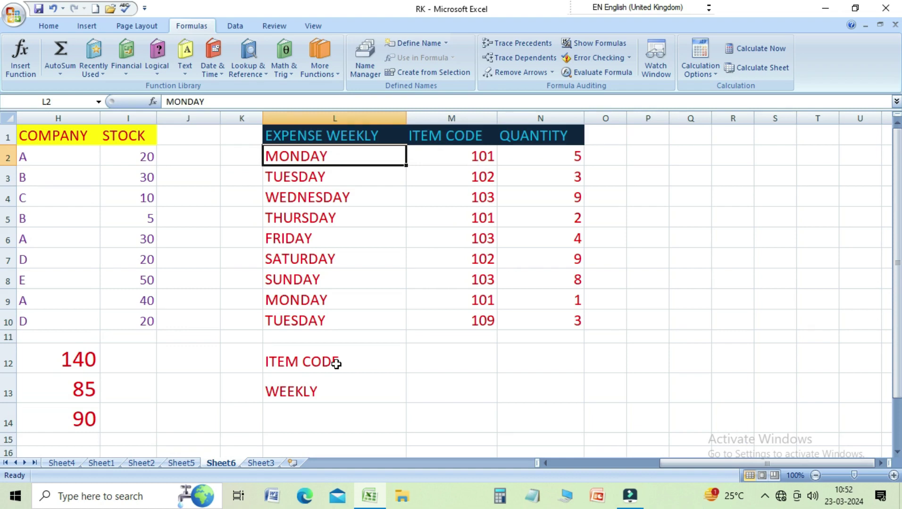
{"action": "left_click", "coordinate": [443, 156]}
{"action": "left_click", "coordinate": [443, 169]}
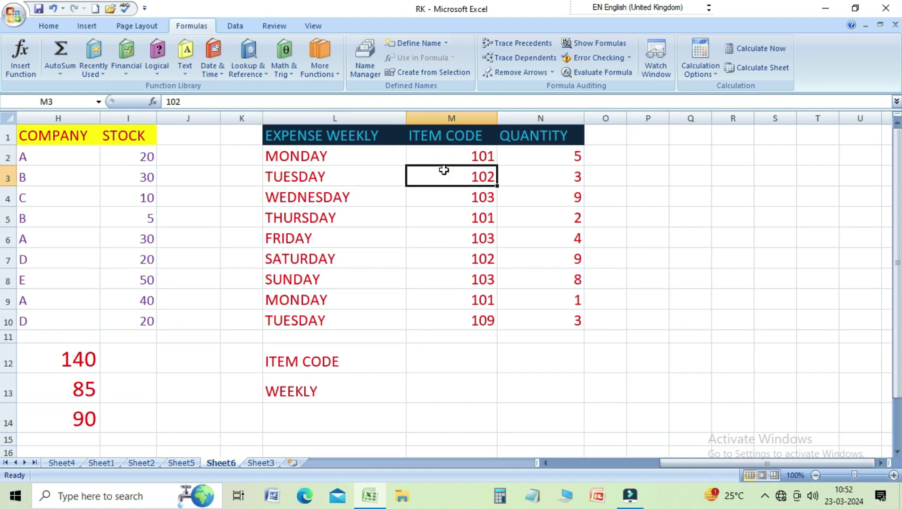
{"action": "left_click", "coordinate": [448, 197]}
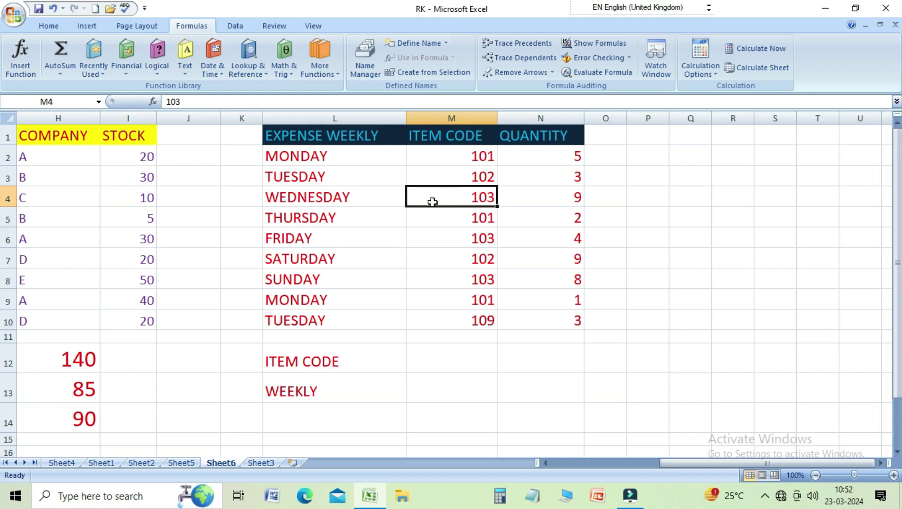
{"action": "left_click", "coordinate": [351, 359]}
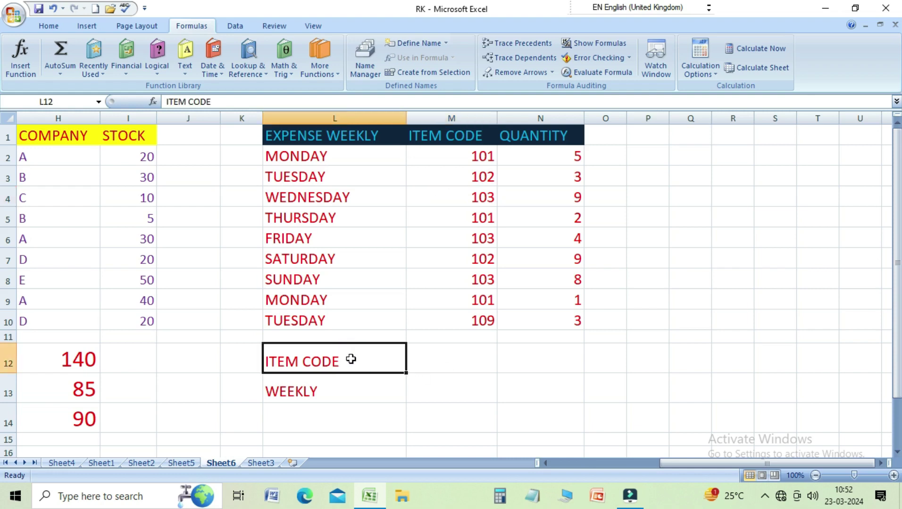
{"action": "left_click", "coordinate": [443, 368]}
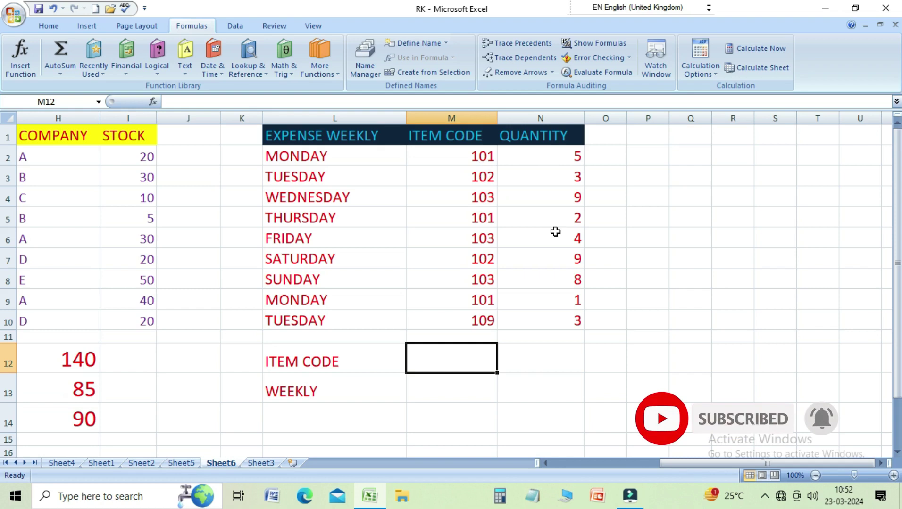
Enter =SUMIF(M1:M10,M4,N1:N10) in M12 so item code 103 quantity totals 21
{"action": "type", "text": "="}
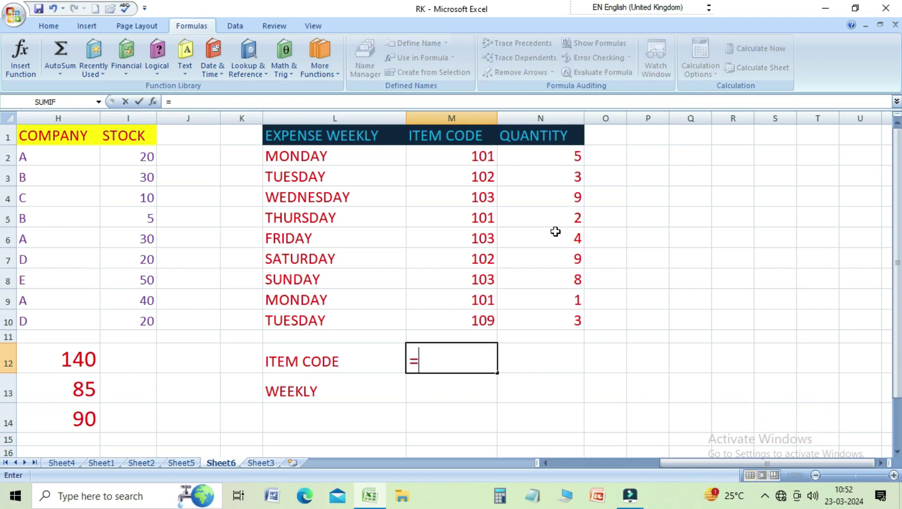
{"action": "type", "text": "SUM"}
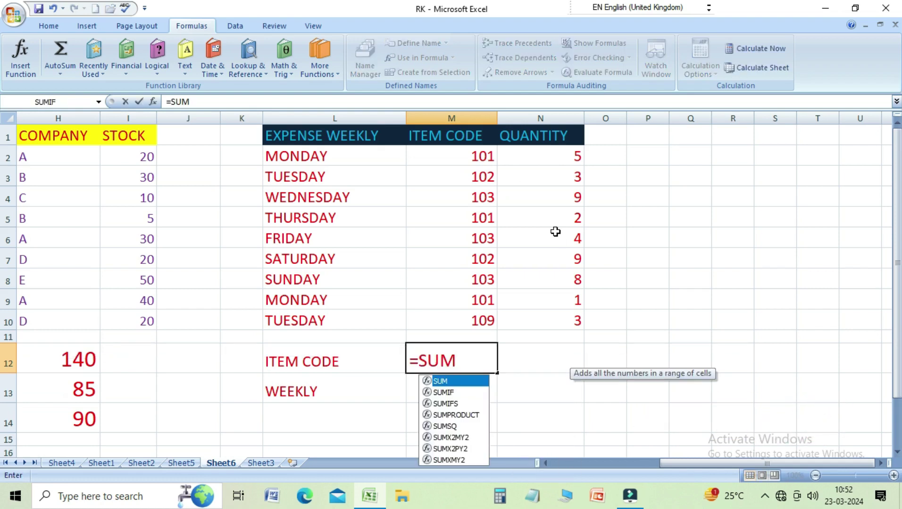
{"action": "type", "text": "IF"}
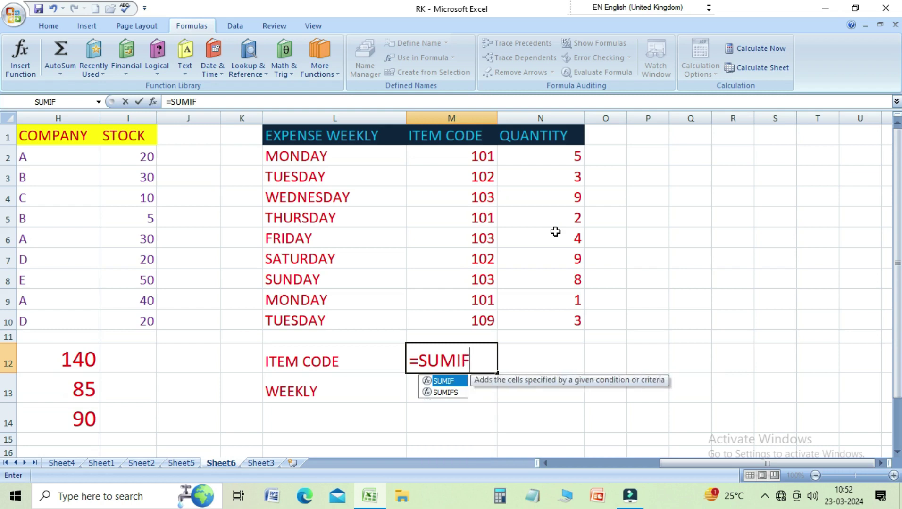
{"action": "type", "text": "("}
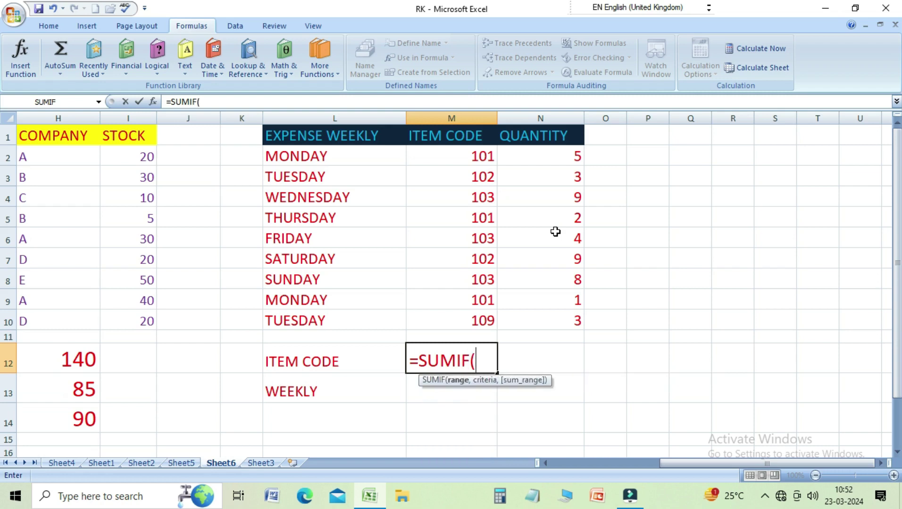
{"action": "left_click_drag", "start_coordinate": [441, 142], "coordinate": [461, 320]}
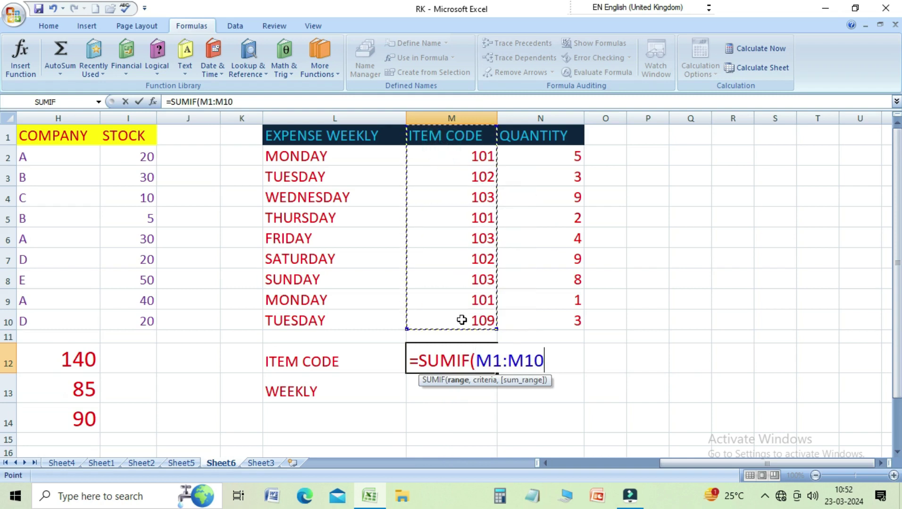
{"action": "type", "text": ","}
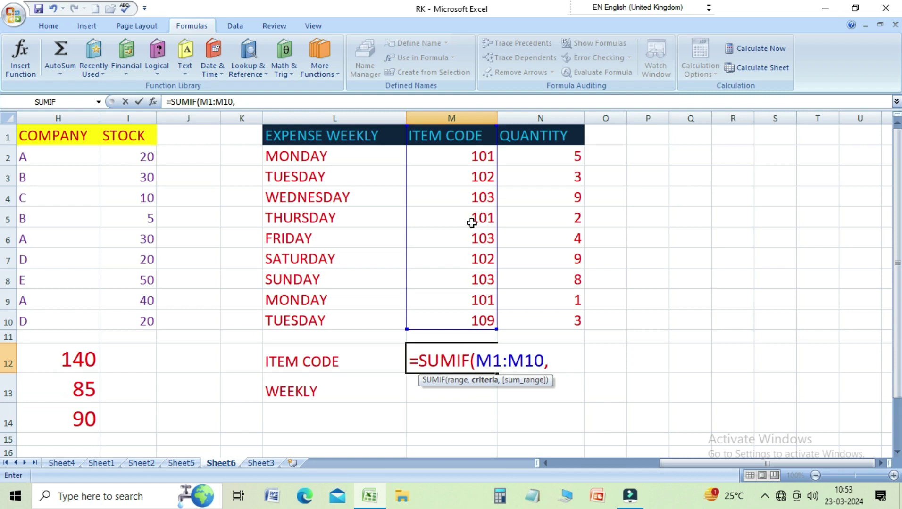
{"action": "left_click", "coordinate": [461, 196]}
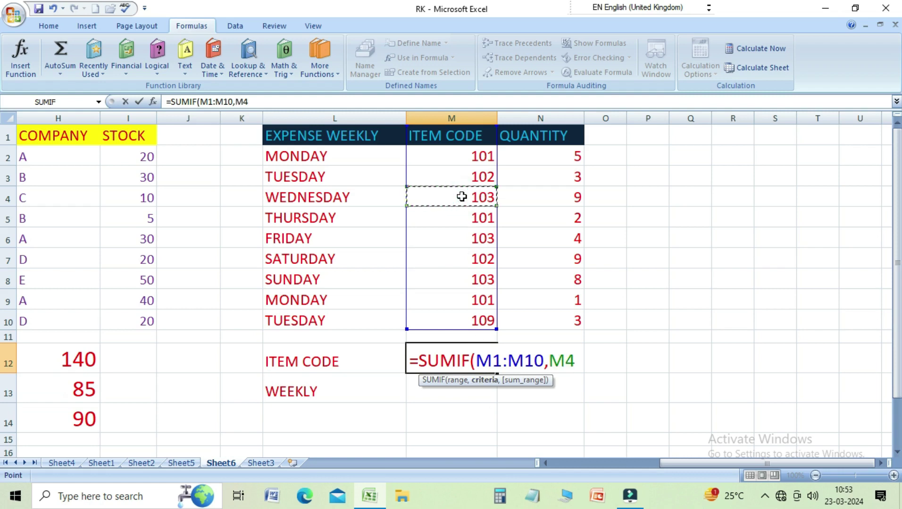
{"action": "type", "text": ","}
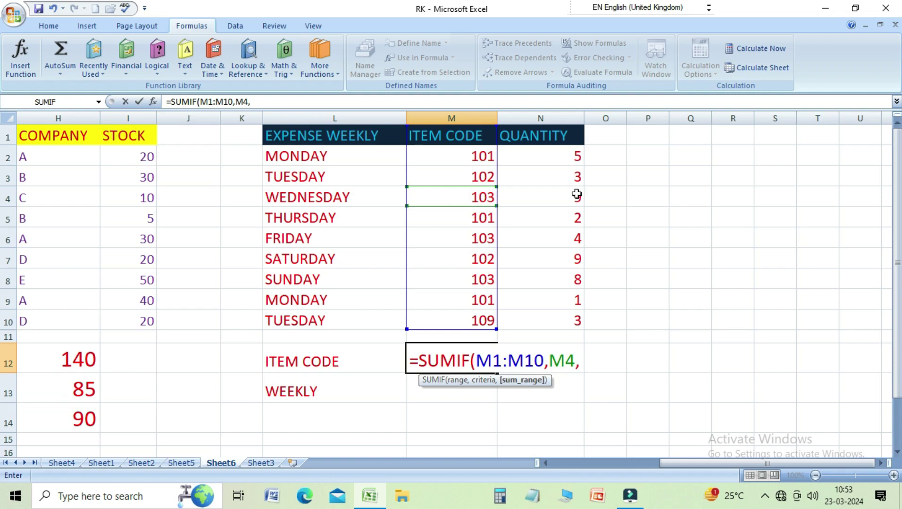
{"action": "left_click_drag", "start_coordinate": [561, 143], "coordinate": [562, 316]}
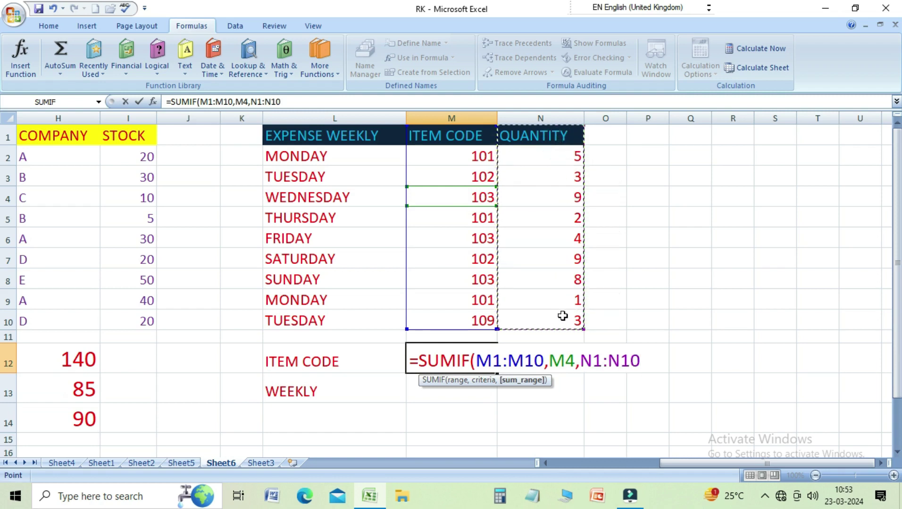
{"action": "type", "text": ")"}
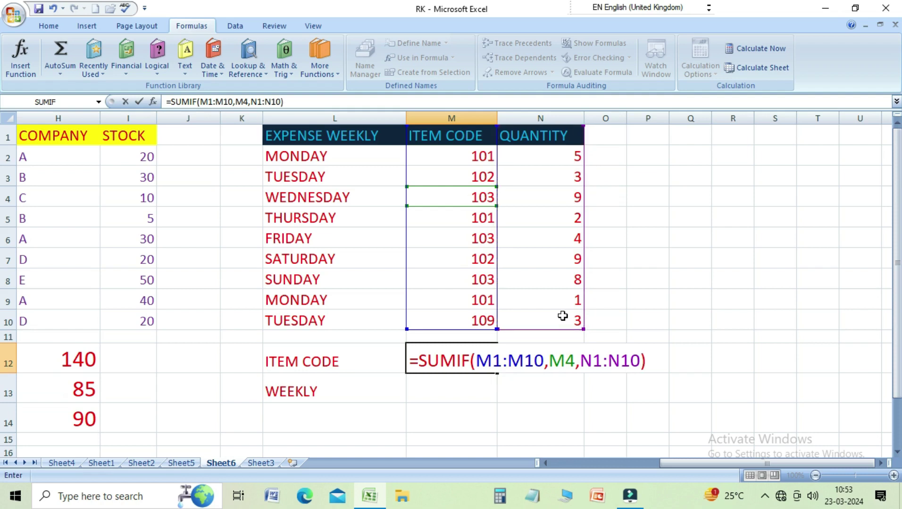
{"action": "key", "text": "Return"}
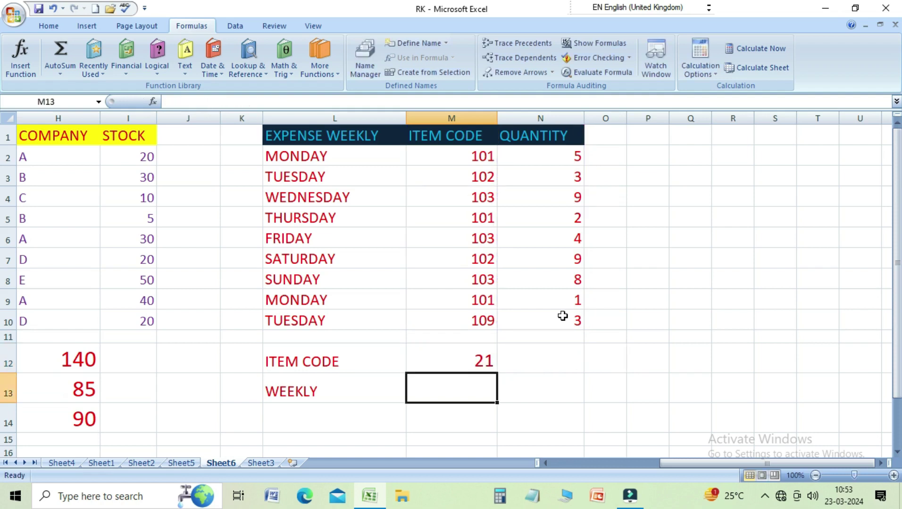
{"action": "key", "text": "Up"}
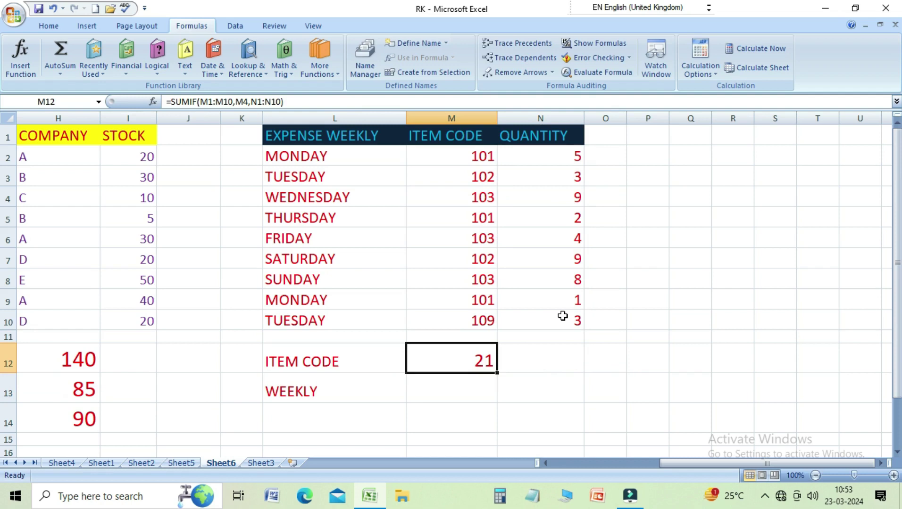
{"action": "left_click", "coordinate": [488, 198]}
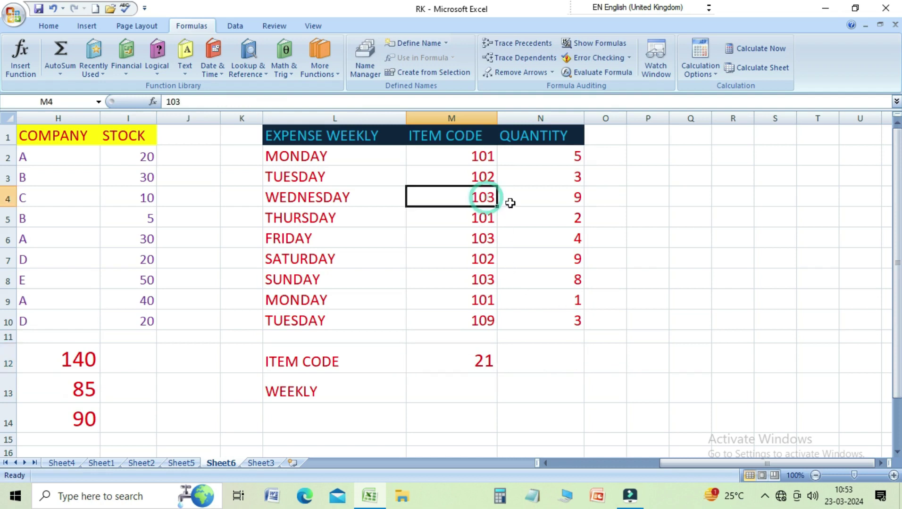
{"action": "left_click", "coordinate": [562, 198]}
{"action": "left_click", "coordinate": [481, 240]}
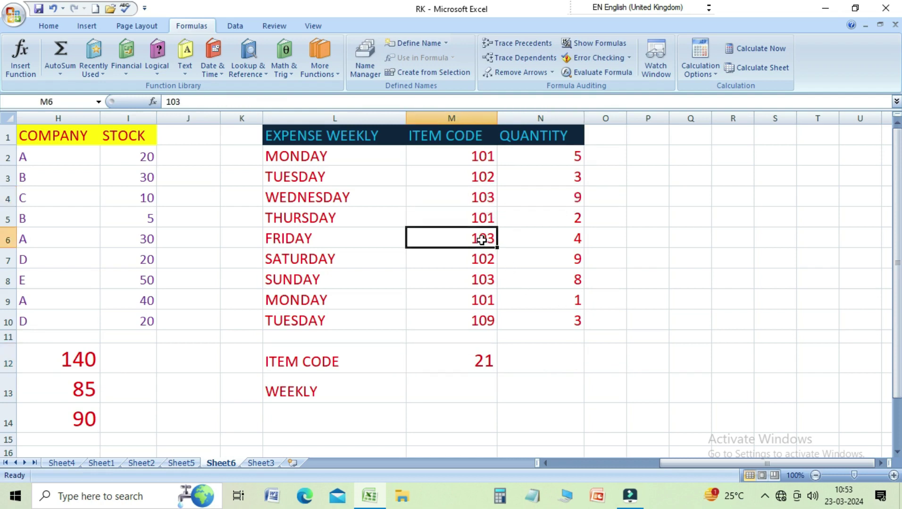
{"action": "left_click", "coordinate": [568, 238]}
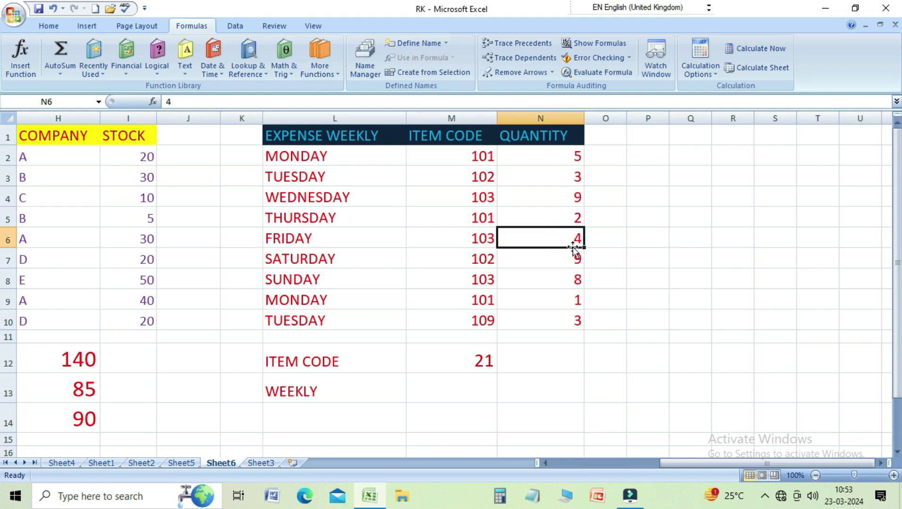
{"action": "left_click", "coordinate": [576, 281]}
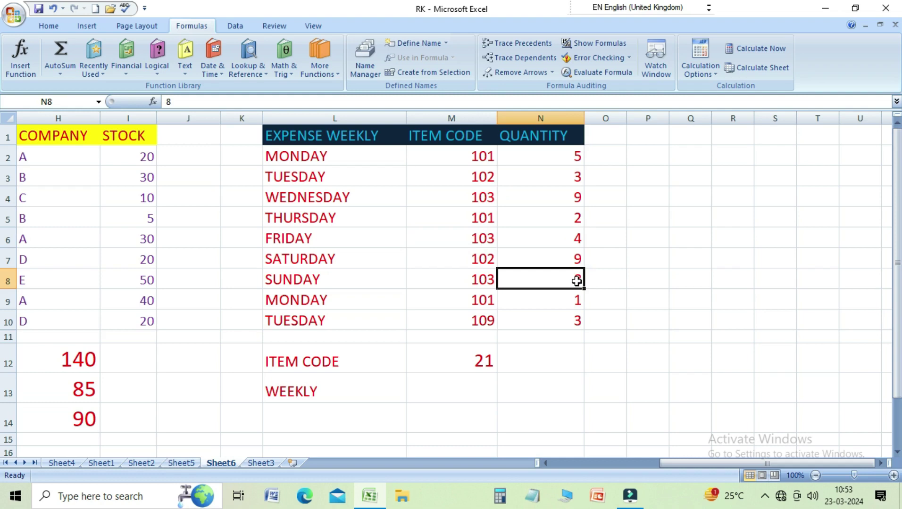
{"action": "left_click", "coordinate": [466, 366]}
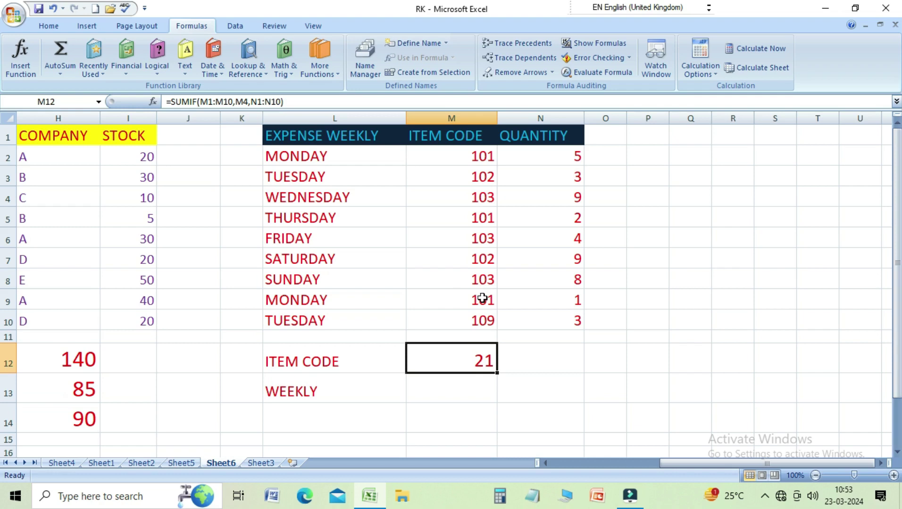
{"action": "left_click", "coordinate": [460, 391]}
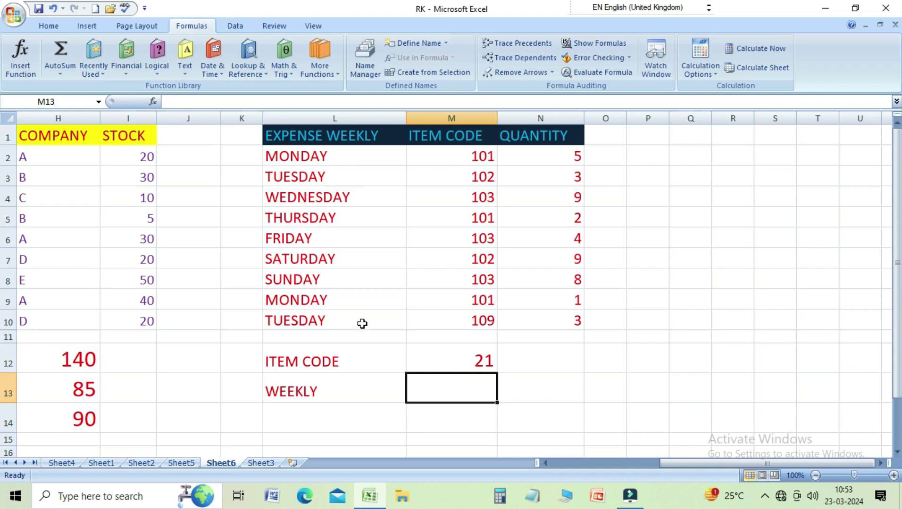
Enter =SUMIF(L1:L10,L2,N1:N10) in M13 so MONDAY quantities total 6
{"action": "type", "text": "=SUMIF"}
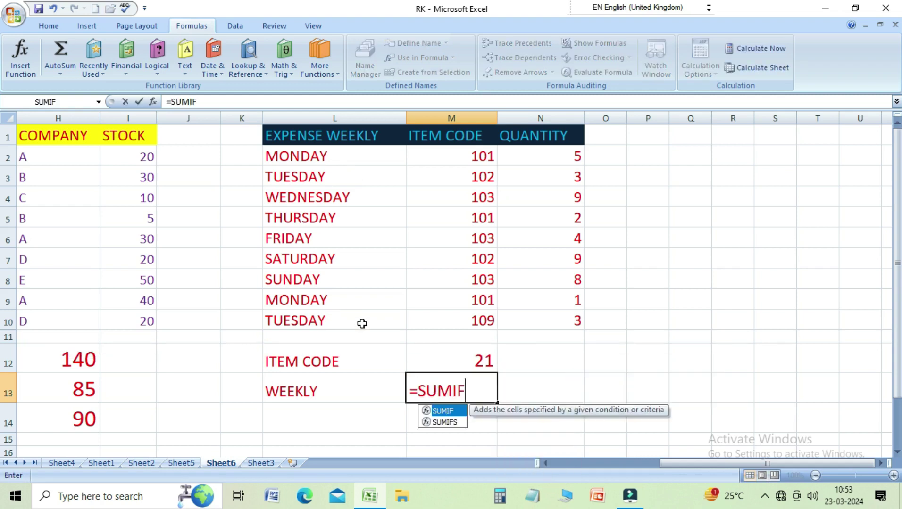
{"action": "type", "text": "("}
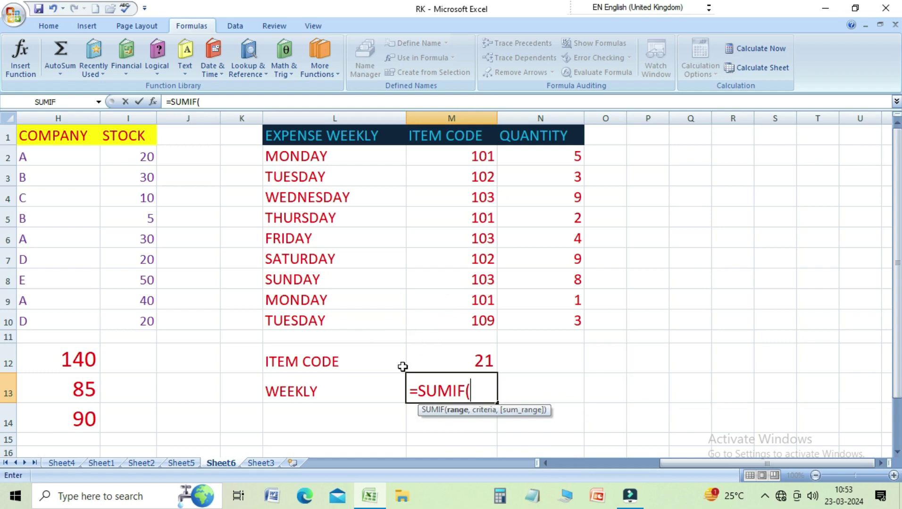
{"action": "left_click_drag", "start_coordinate": [320, 134], "coordinate": [336, 314]}
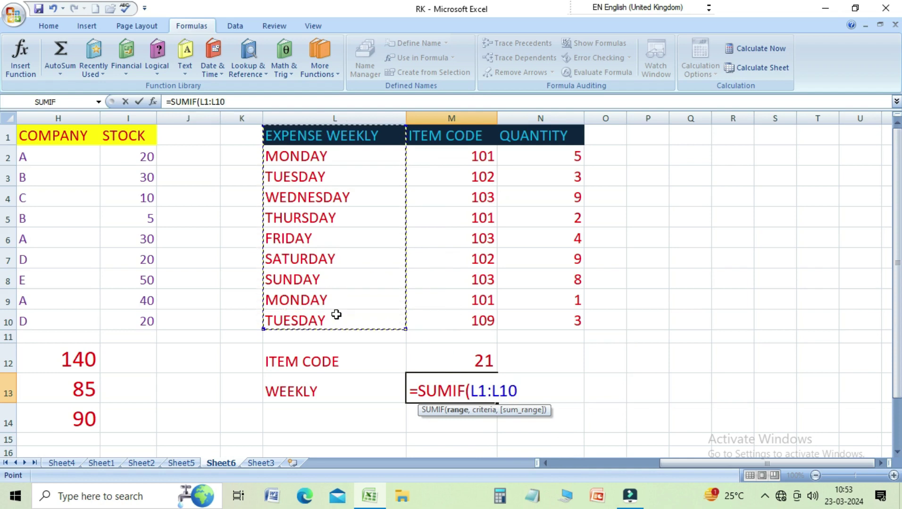
{"action": "type", "text": ","}
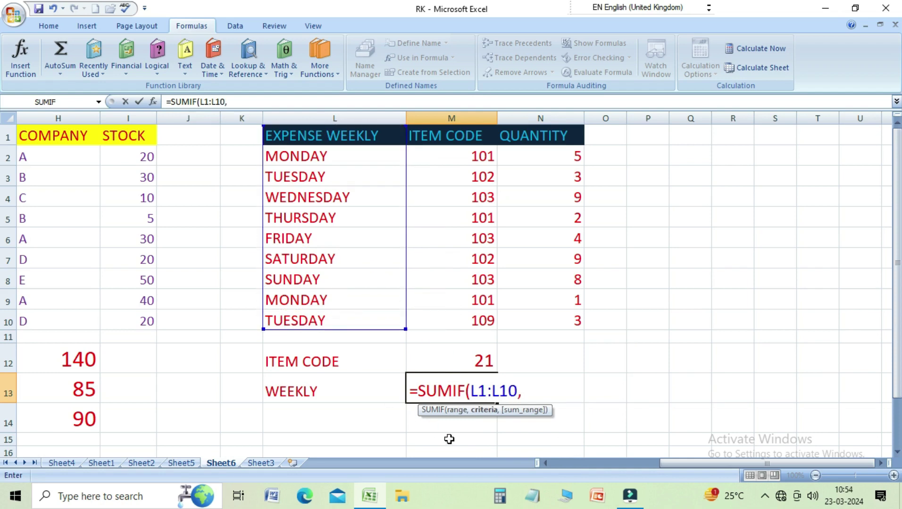
{"action": "left_click", "coordinate": [322, 157]}
{"action": "type", "text": ","}
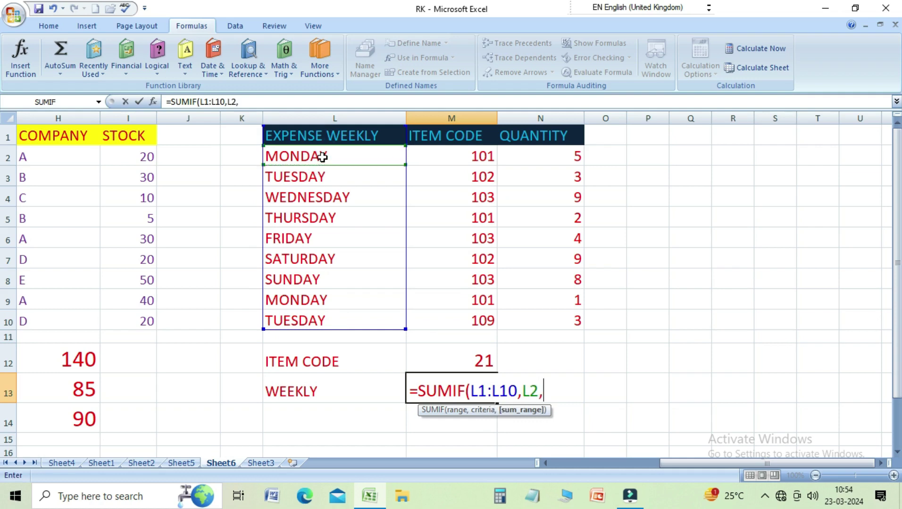
{"action": "left_click_drag", "start_coordinate": [549, 141], "coordinate": [556, 317]}
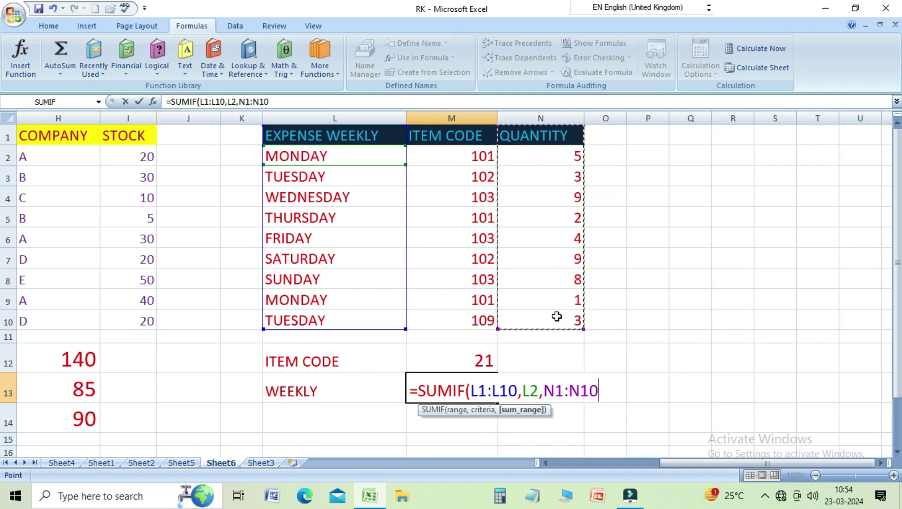
{"action": "type", "text": ")"}
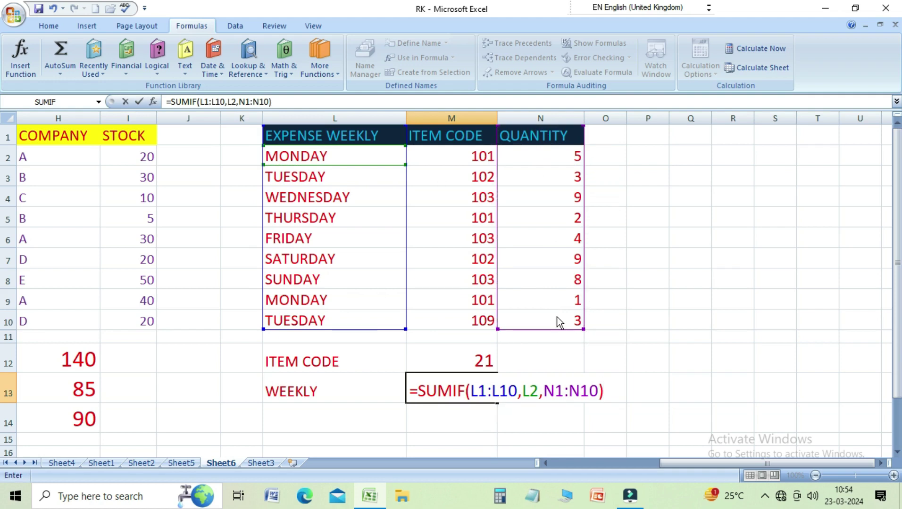
{"action": "key", "text": "Return"}
{"action": "key", "text": "Up"}
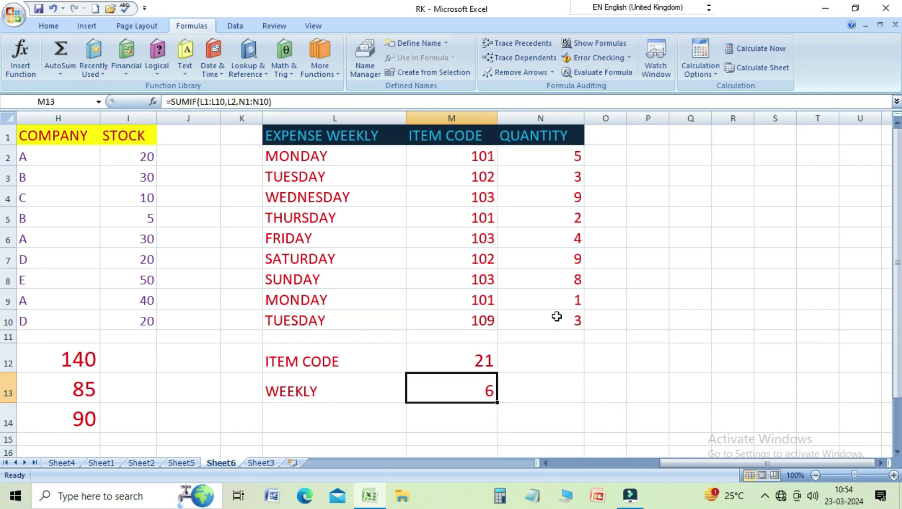
{"action": "left_click", "coordinate": [556, 163]}
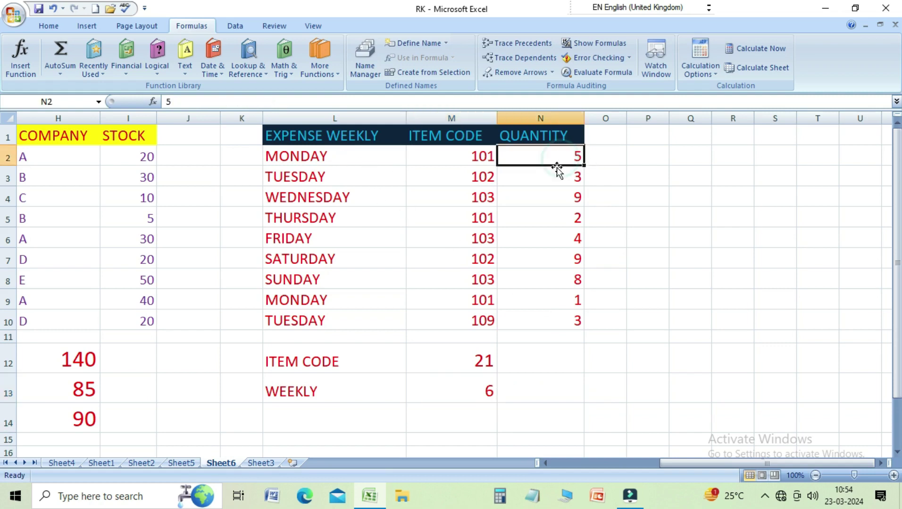
{"action": "left_click", "coordinate": [546, 307]}
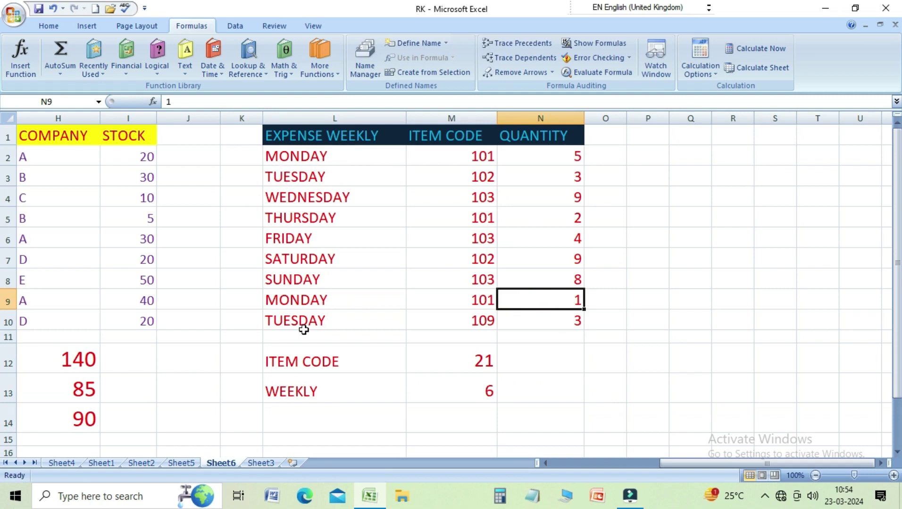
{"action": "left_click", "coordinate": [469, 384]}
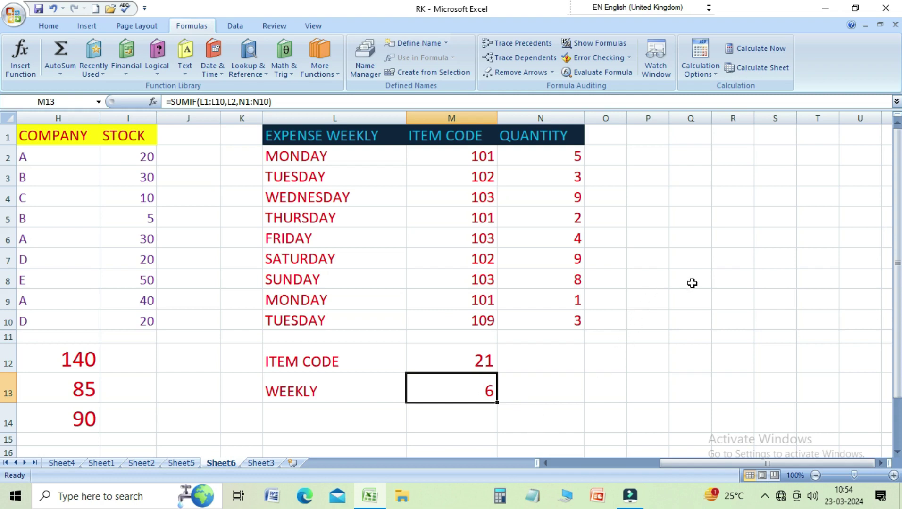
{"action": "left_click", "coordinate": [525, 423]}
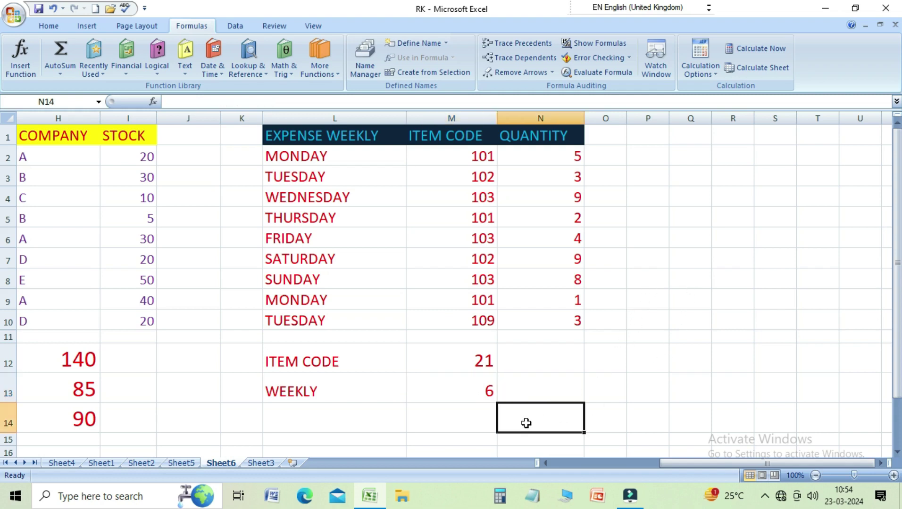
{"action": "left_click", "coordinate": [456, 424]}
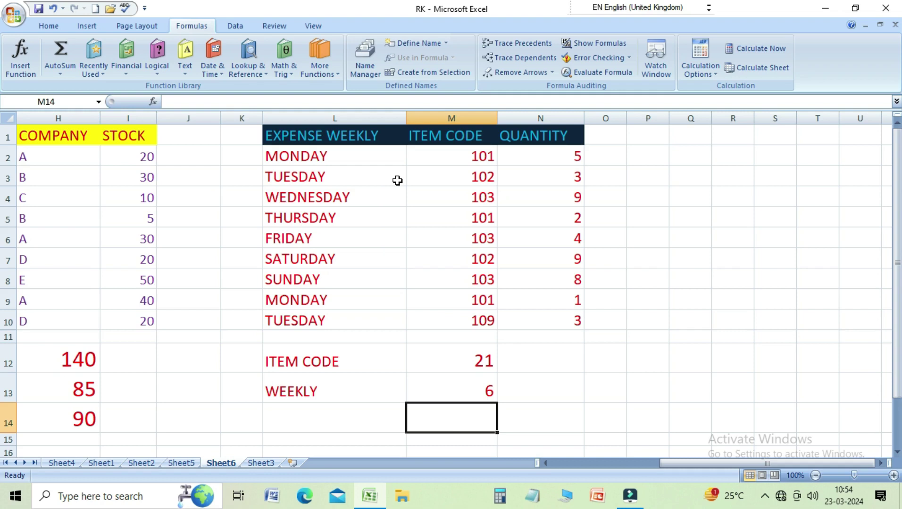
Search Insert Function for SUMIF for cell M14
{"action": "left_click", "coordinate": [28, 69]}
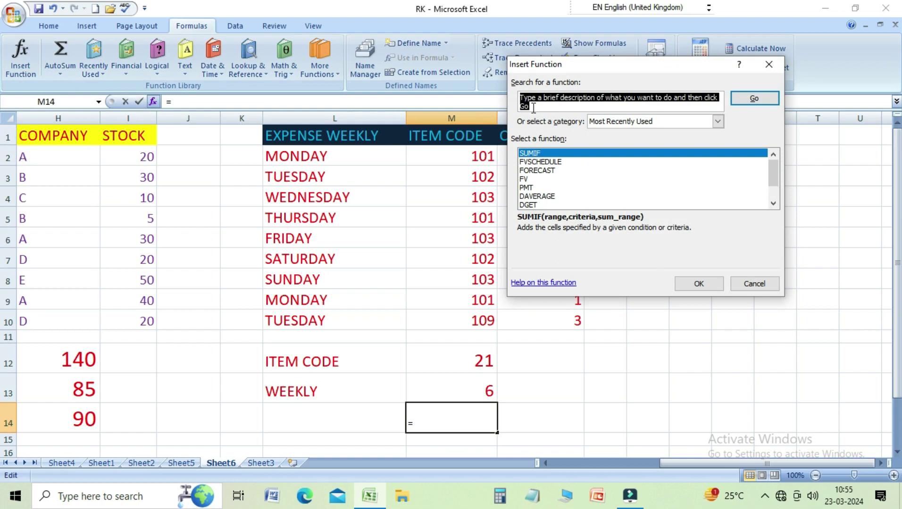
{"action": "type", "text": "SUMIF"}
{"action": "left_click", "coordinate": [755, 100]}
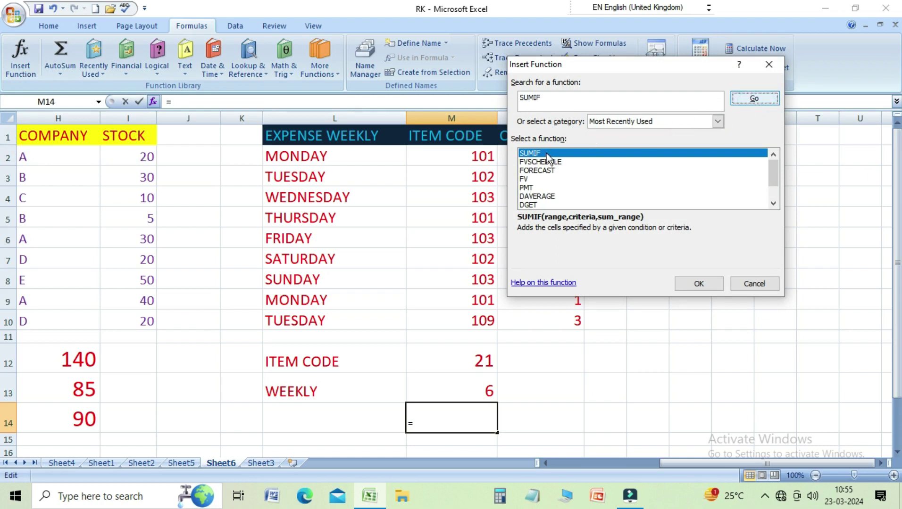
{"action": "key", "text": "Return"}
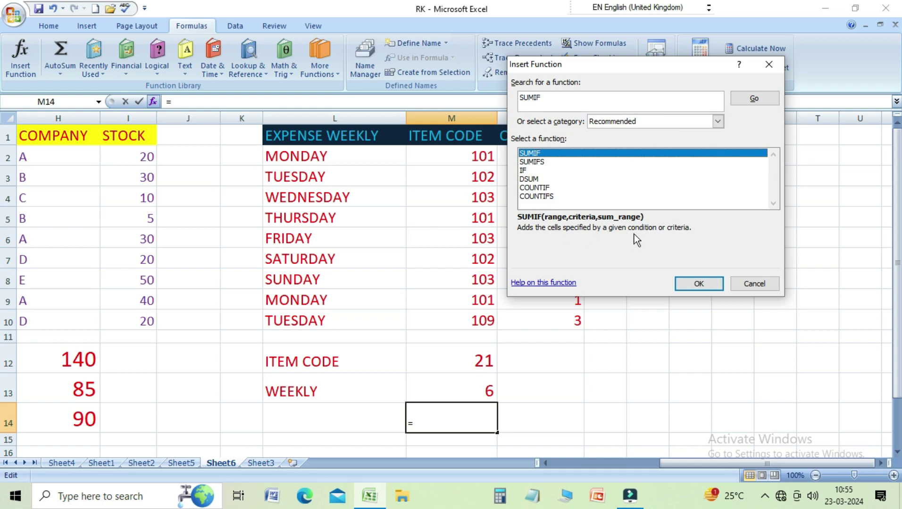
Set SUMIF arguments Range M1:M10, Criteria M3, Sum_range N1:N10 so M14 shows 12
{"action": "left_click", "coordinate": [715, 285]}
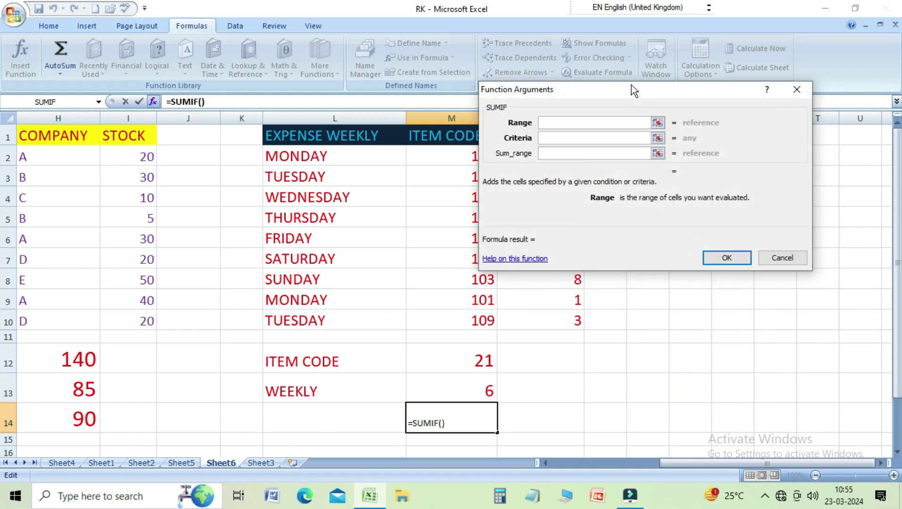
{"action": "left_click_drag", "start_coordinate": [630, 86], "coordinate": [675, 85]}
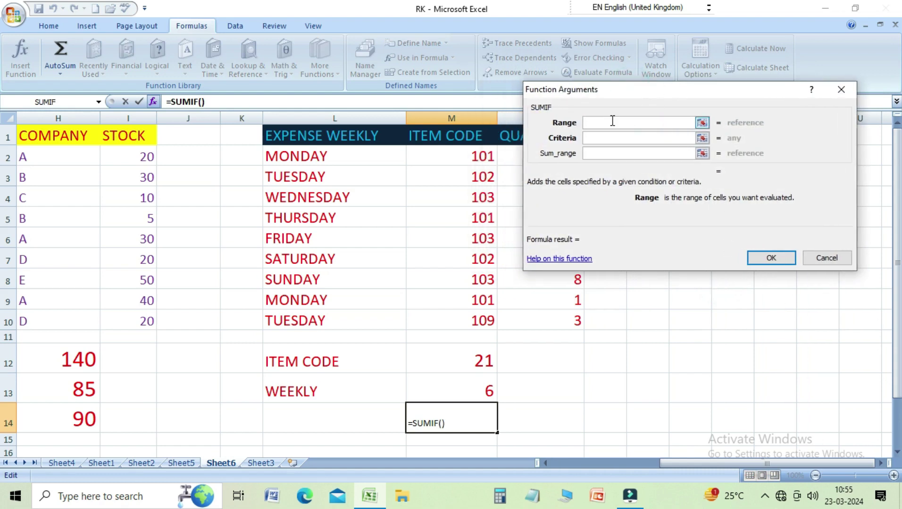
{"action": "left_click_drag", "start_coordinate": [630, 90], "coordinate": [650, 90]}
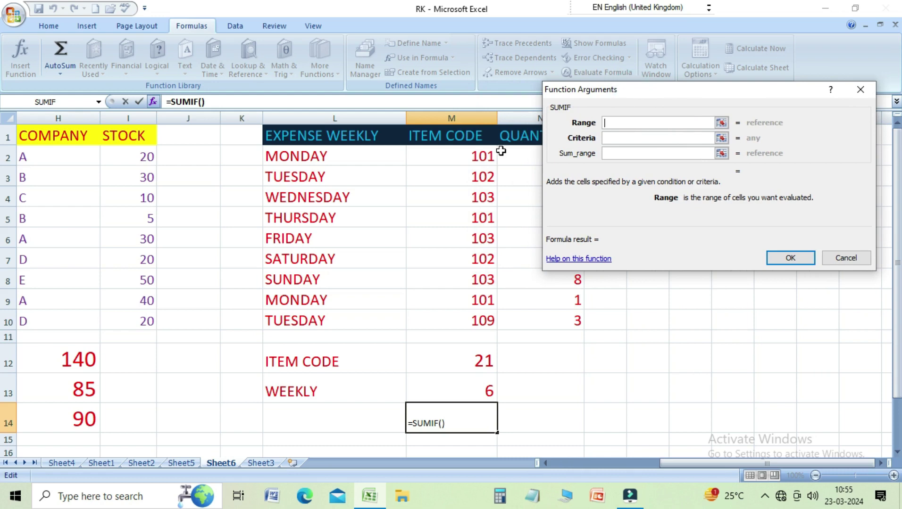
{"action": "left_click_drag", "start_coordinate": [460, 137], "coordinate": [465, 316]}
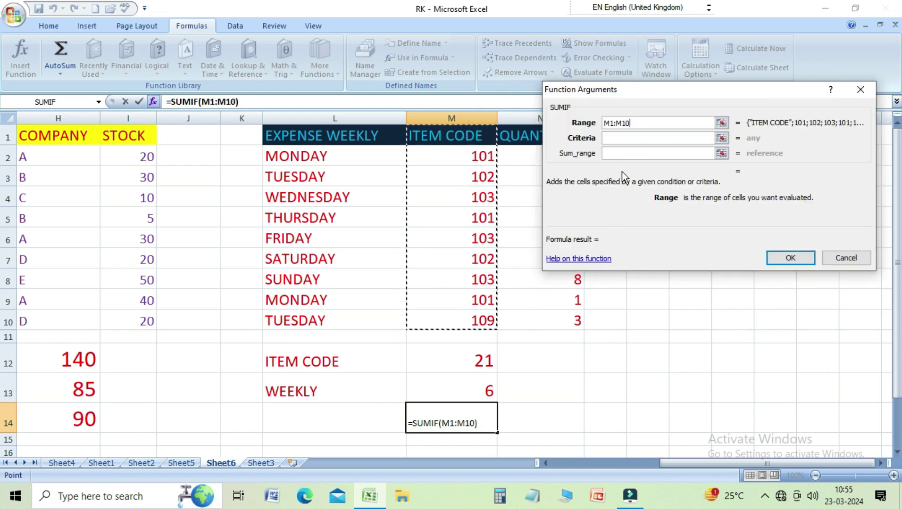
{"action": "left_click", "coordinate": [616, 138]}
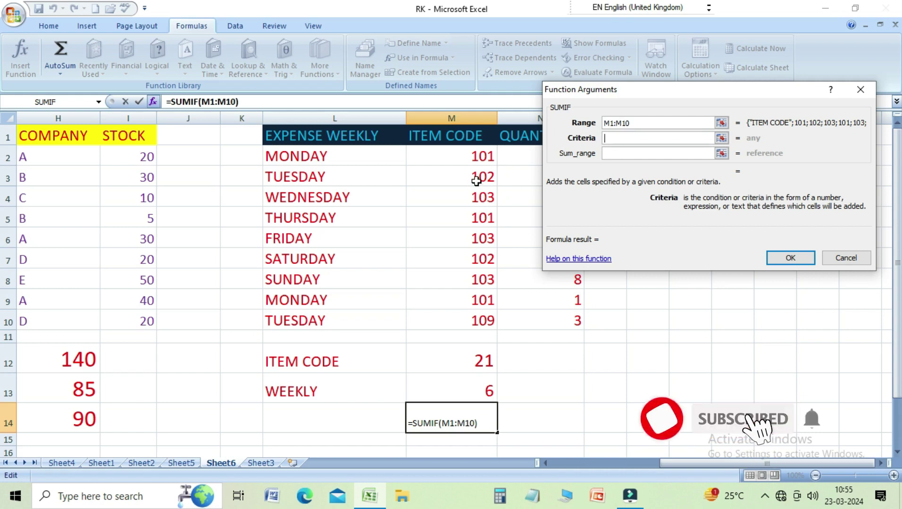
{"action": "left_click", "coordinate": [477, 179]}
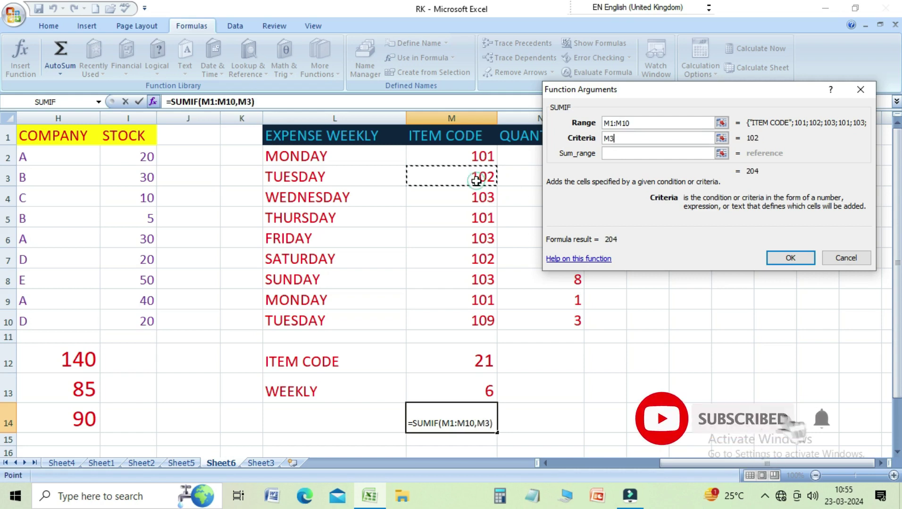
{"action": "left_click", "coordinate": [626, 154]}
{"action": "left_click_drag", "start_coordinate": [649, 90], "coordinate": [191, 88]}
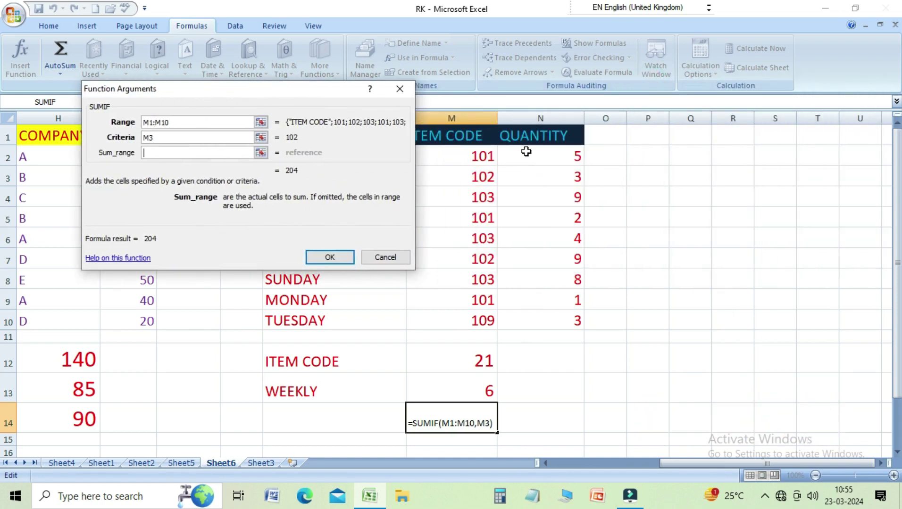
{"action": "left_click_drag", "start_coordinate": [536, 138], "coordinate": [546, 315]}
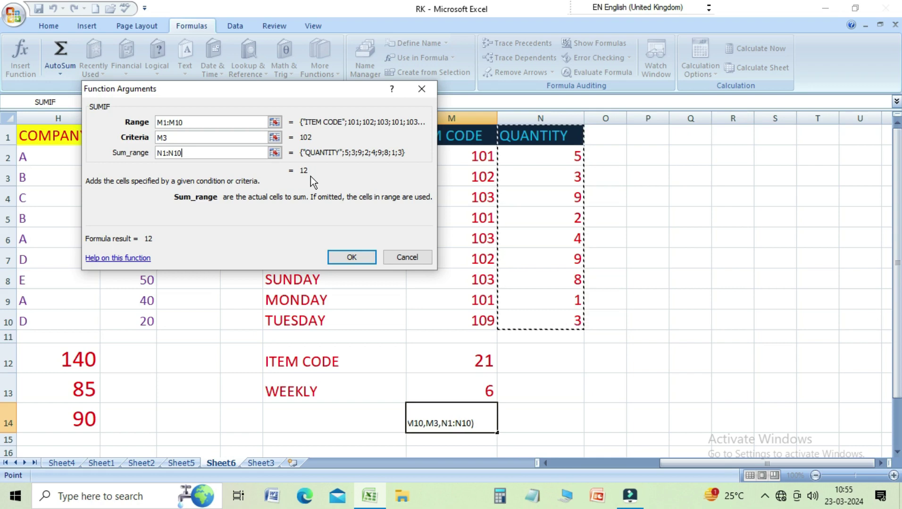
{"action": "left_click", "coordinate": [340, 261]}
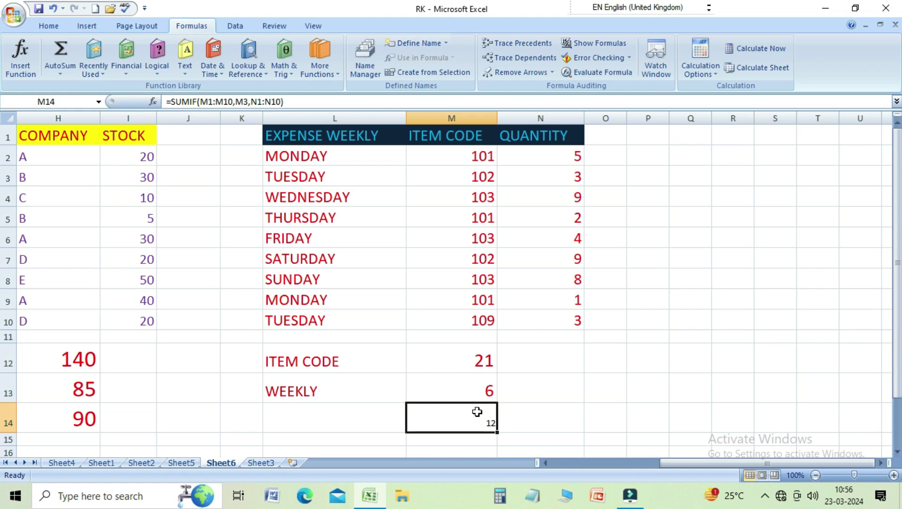
{"action": "key", "text": "Left"}
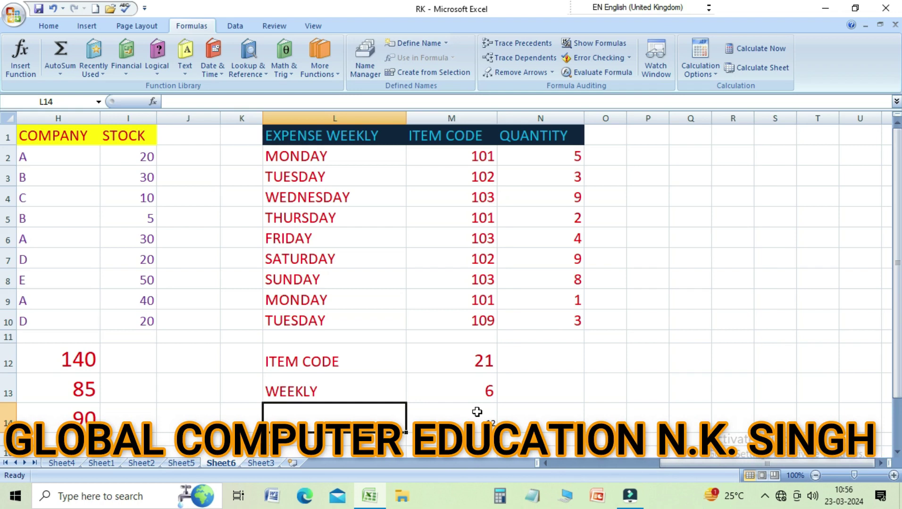
{"action": "key", "text": "Left"}
{"action": "key", "text": "Left"}
{"action": "key", "text": "Left"}
{"action": "key", "text": "Left"}
{"action": "key", "text": "Left"}
{"action": "key", "text": "Left"}
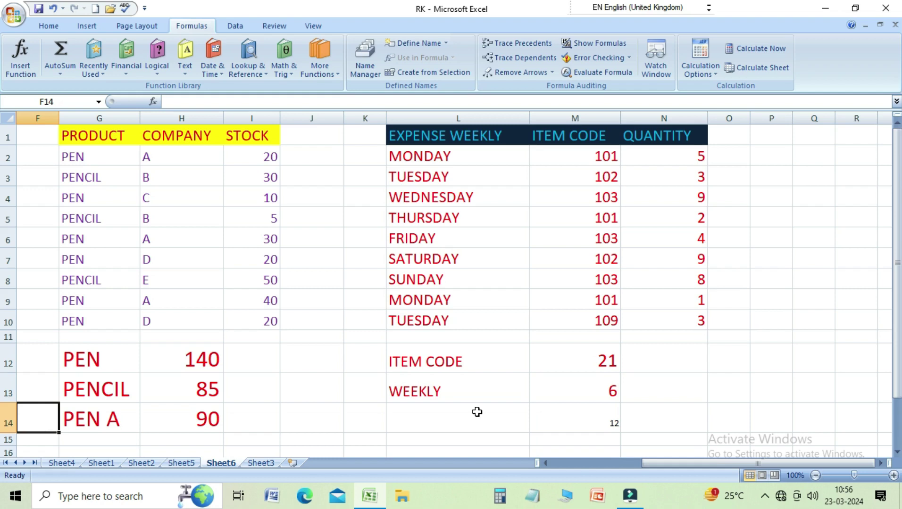
{"action": "key", "text": "Right"}
{"action": "key", "text": "Up"}
{"action": "key", "text": "Up"}
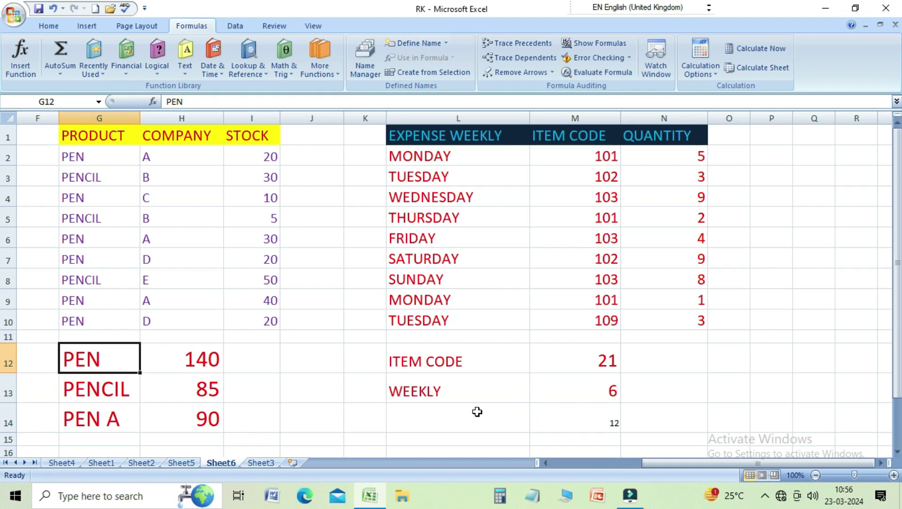
{"action": "key", "text": "Right"}
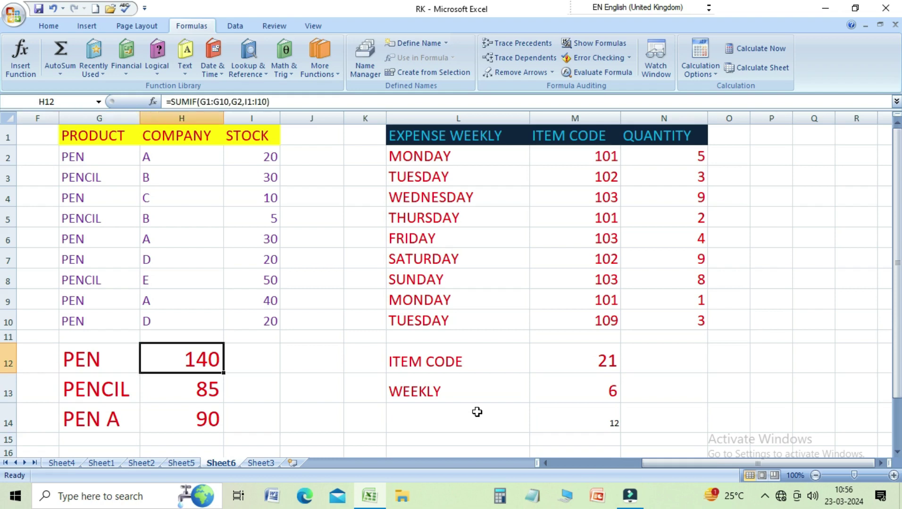